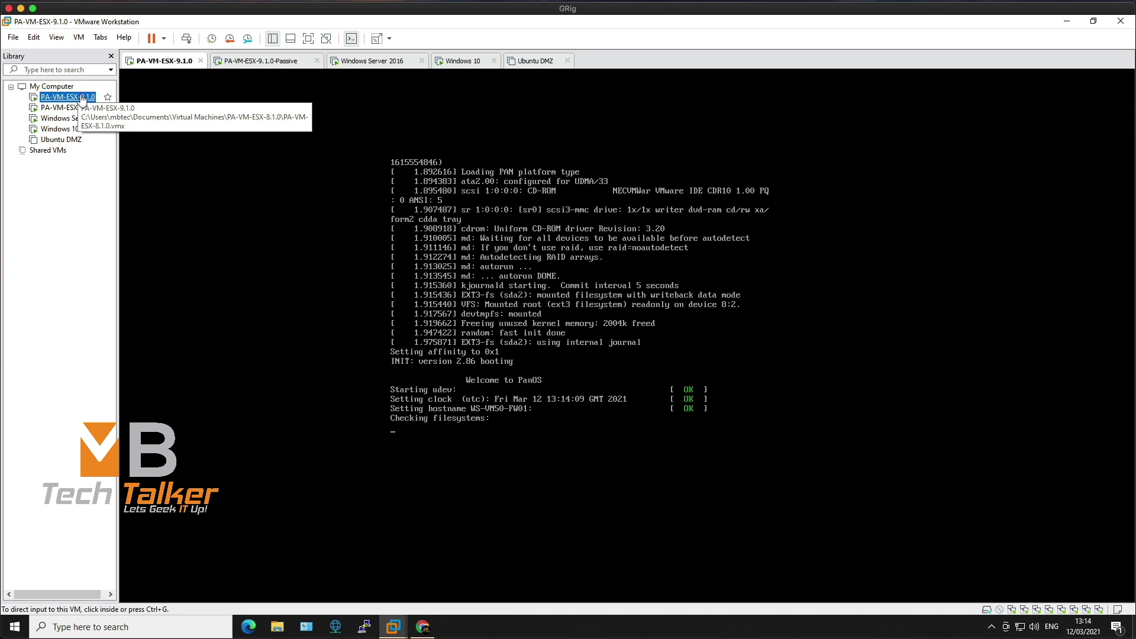
Show the PA-VM-ESX-9.1.0 virtual machine's console while it boots PAN-OS.
left_click(67, 97)
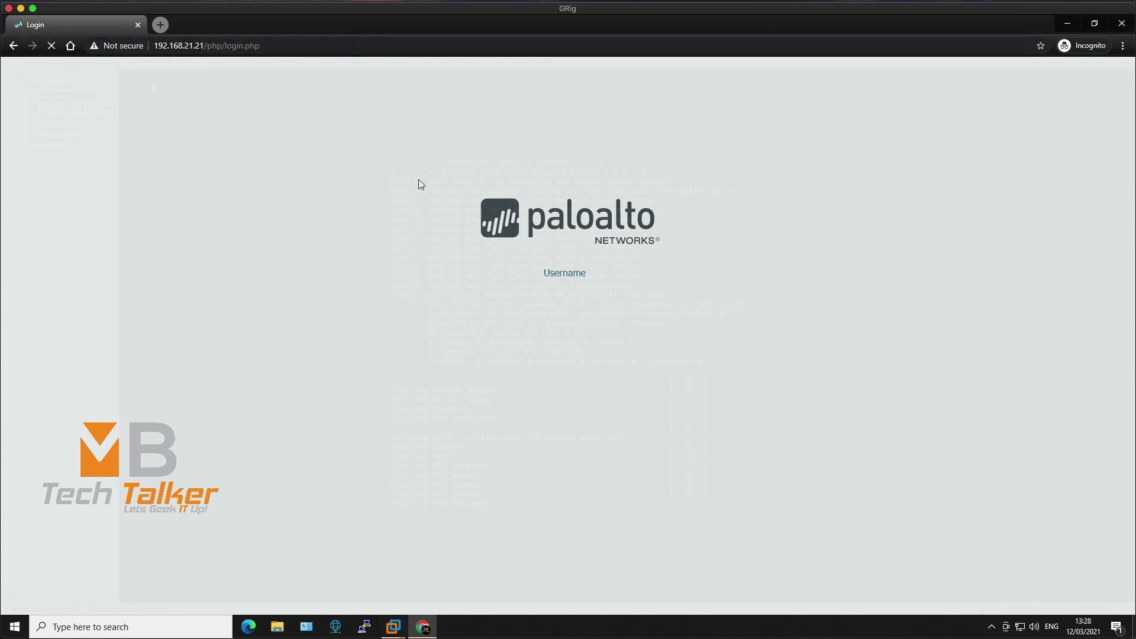
Log in to the firewall web interface as admin with the account password.
left_click(535, 272)
type("admin")
key("Tab")
type("*******")
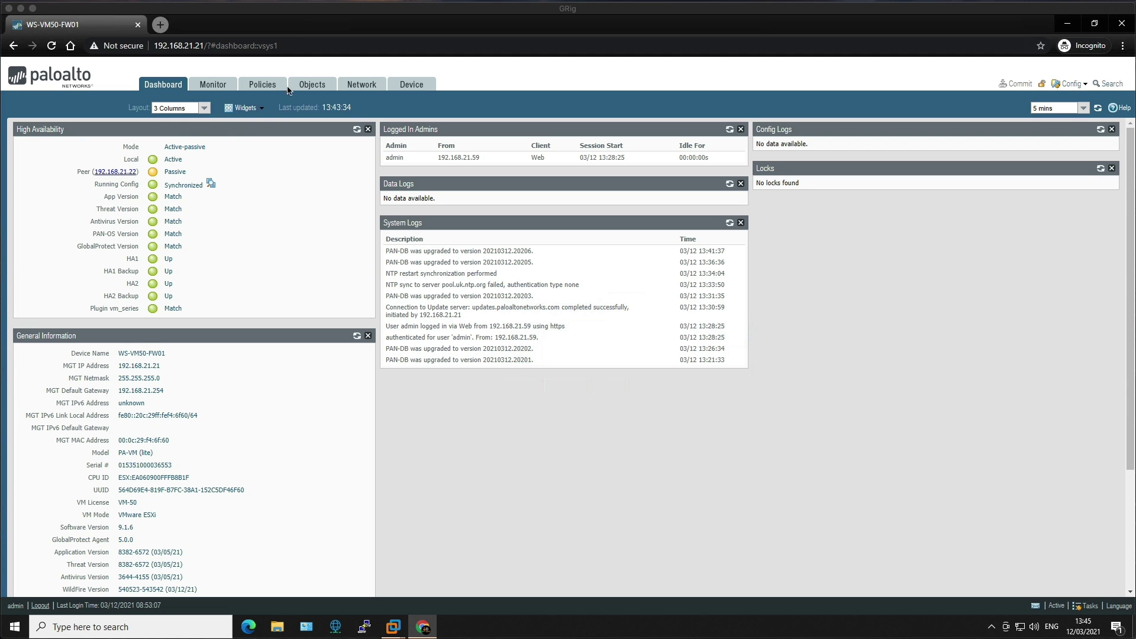
Review Device Setup Services: DNS 10.4.4.100 and 8.8.8.8, NTP server pool.uk.ntp.org.
left_click(412, 87)
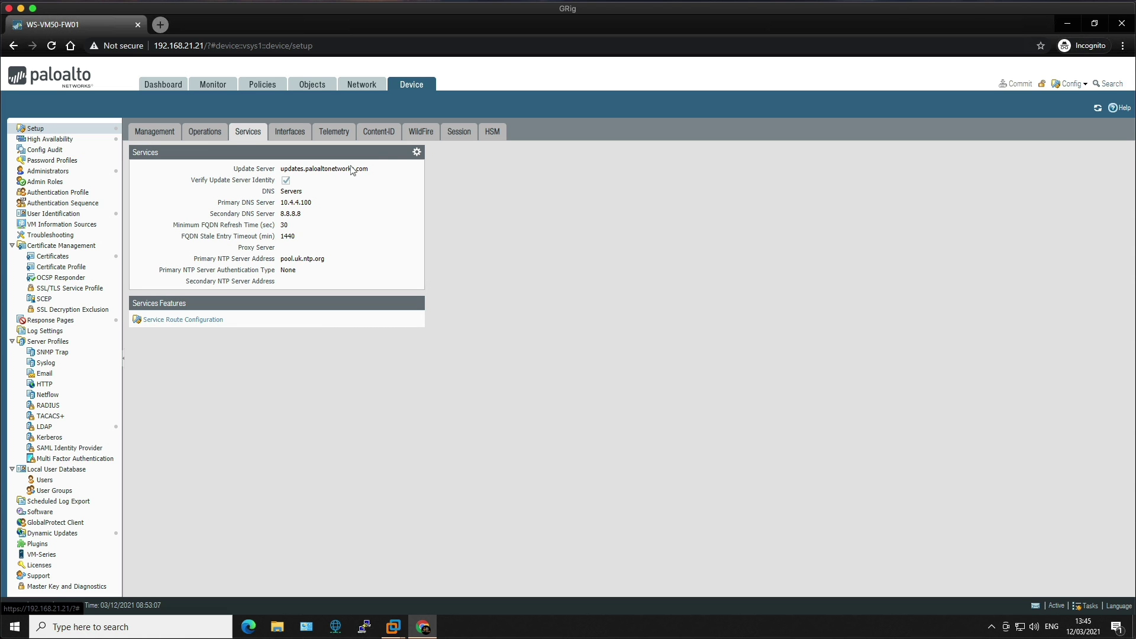
left_click(417, 153)
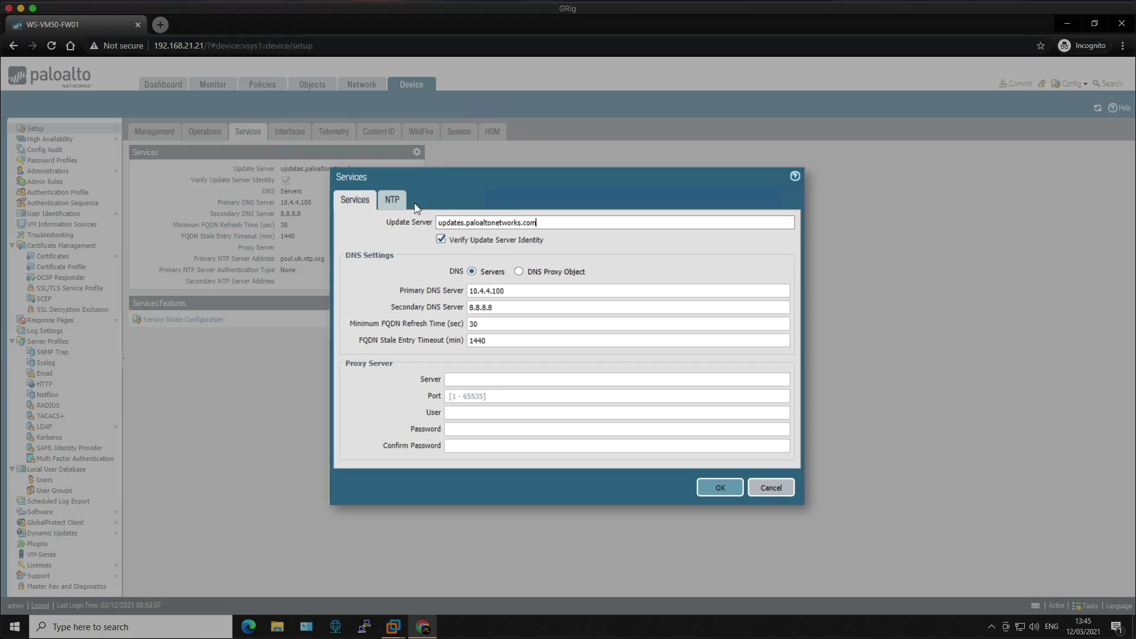
left_click(398, 198)
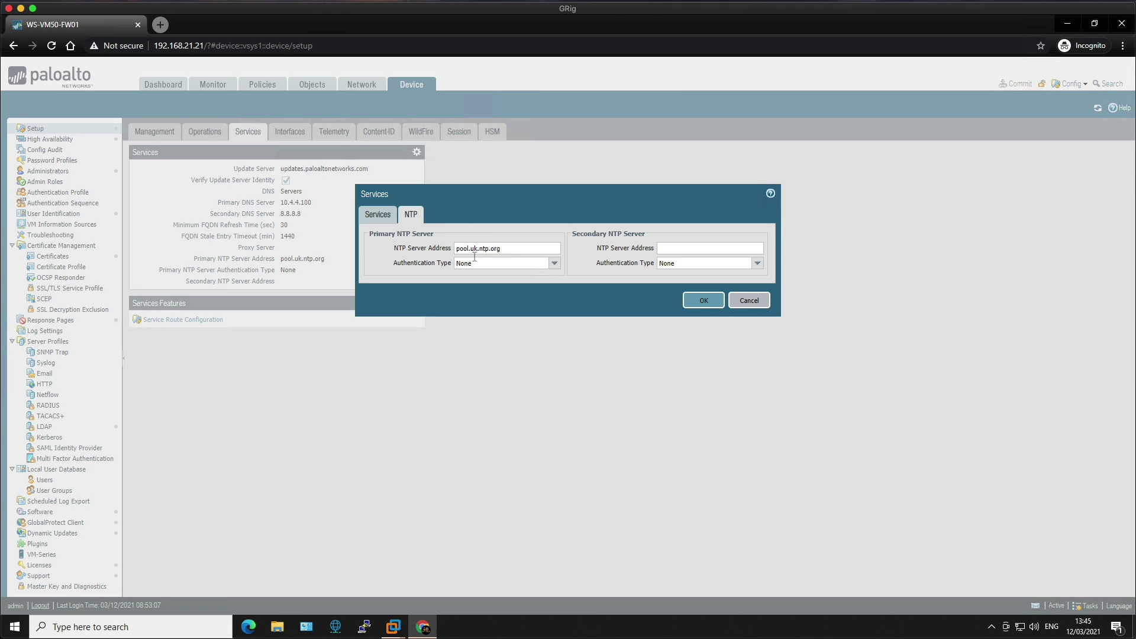
left_click(702, 301)
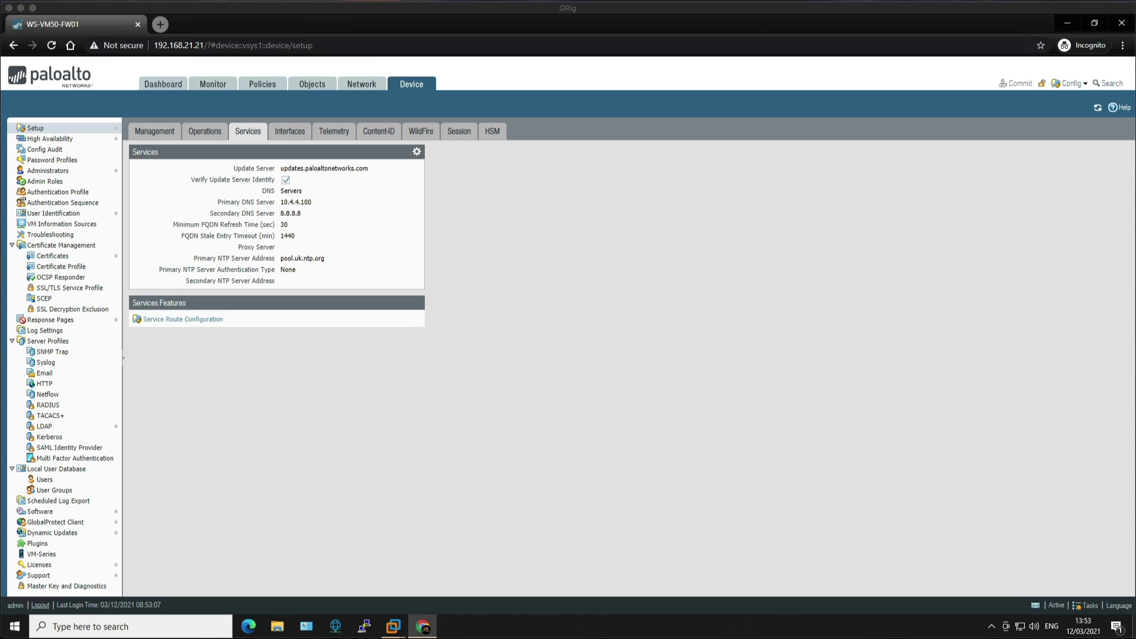
SSH into WS-VM50-FW01 with PuTTY as admin and ping updates.paloaltonetworks.com.
left_click(364, 626)
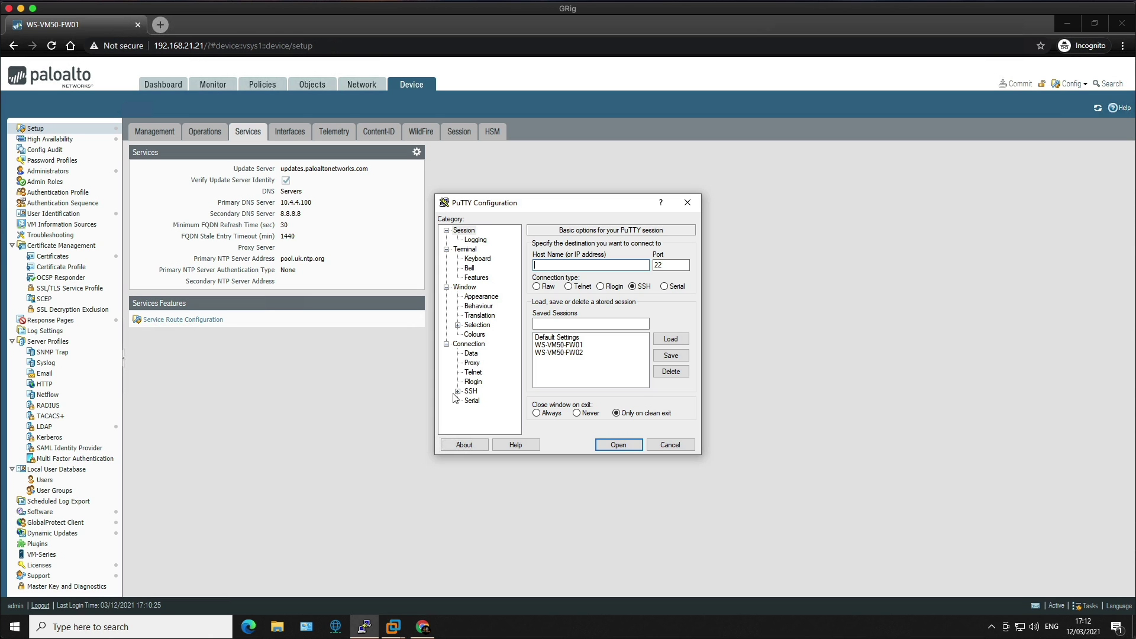
double_click(557, 345)
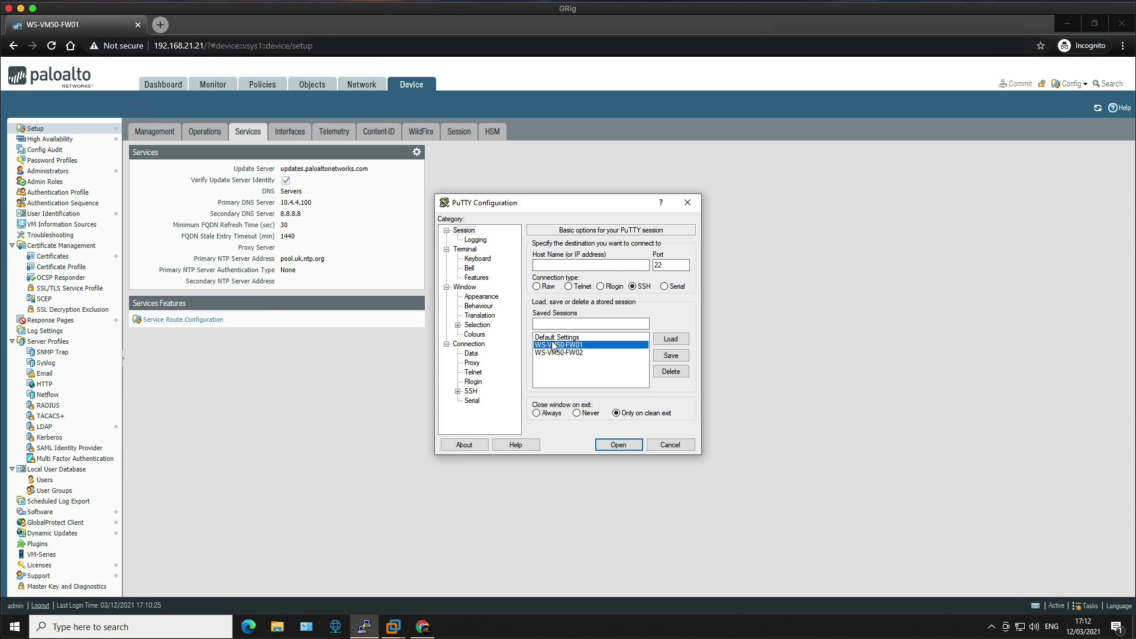
left_click_drag(307, 165, 577, 237)
type("admin")
key("Return")
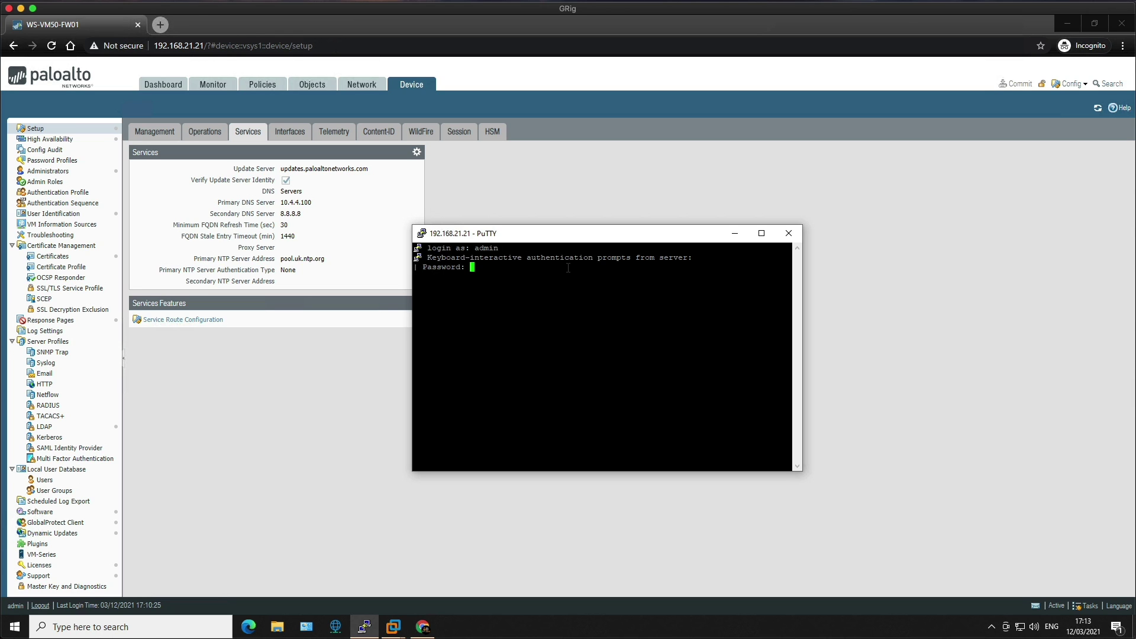
key("Return")
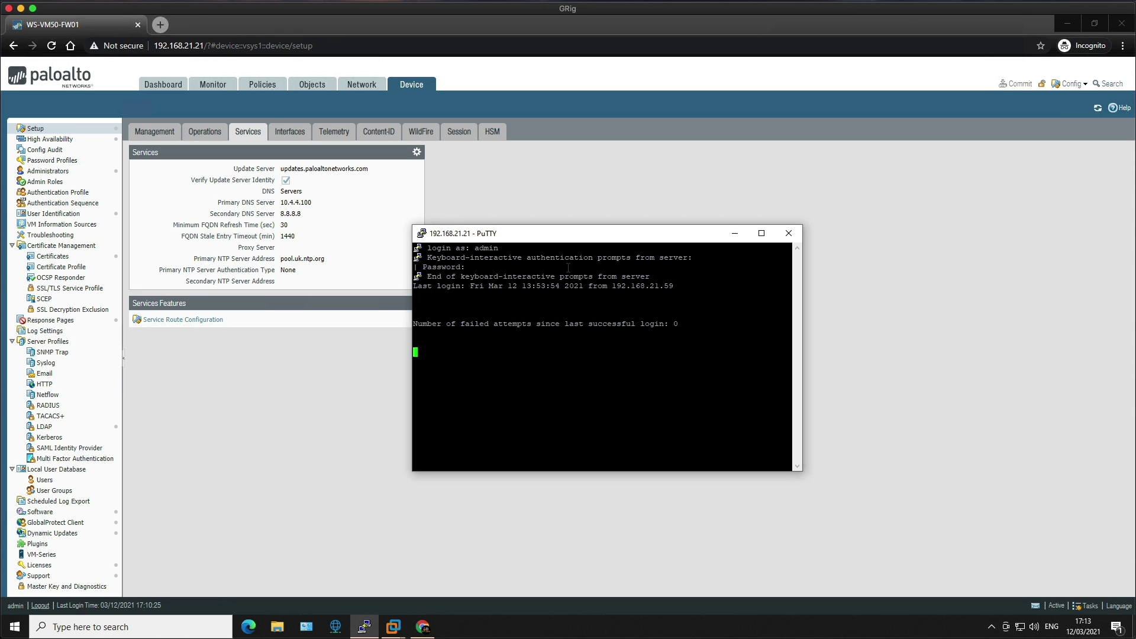
type("ping host u")
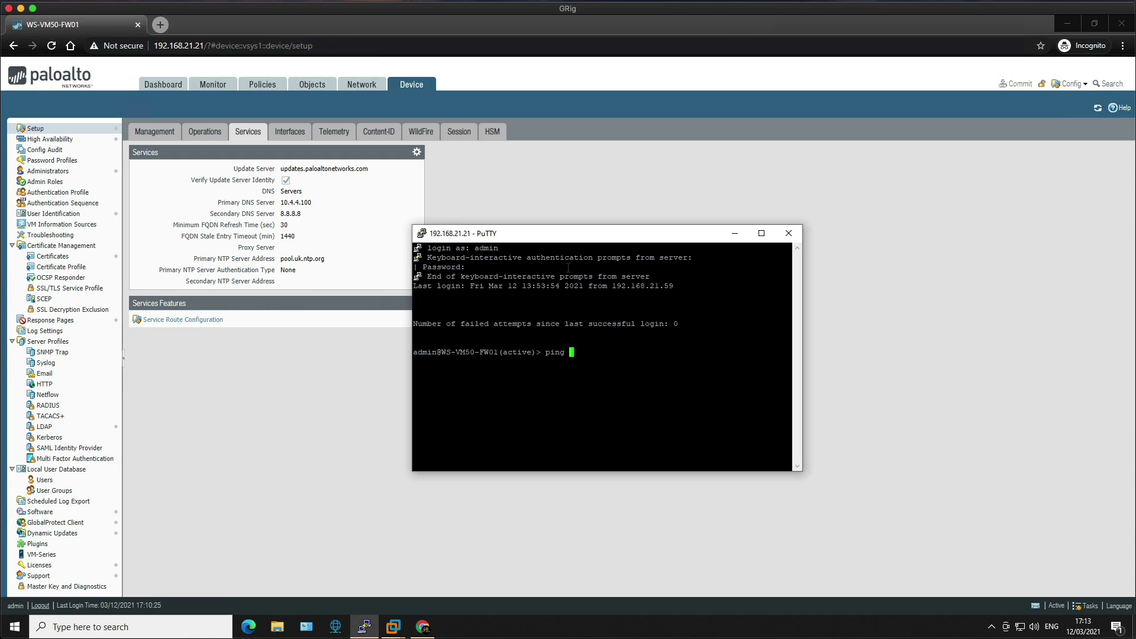
type("pdates.paloaltonetworks.com")
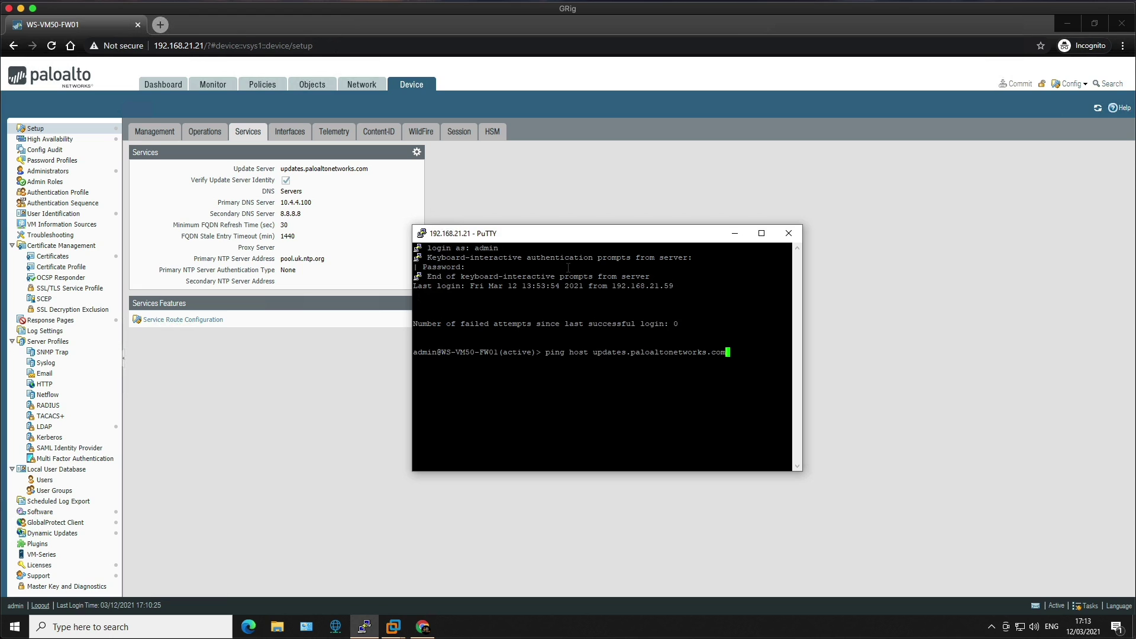
key("Return")
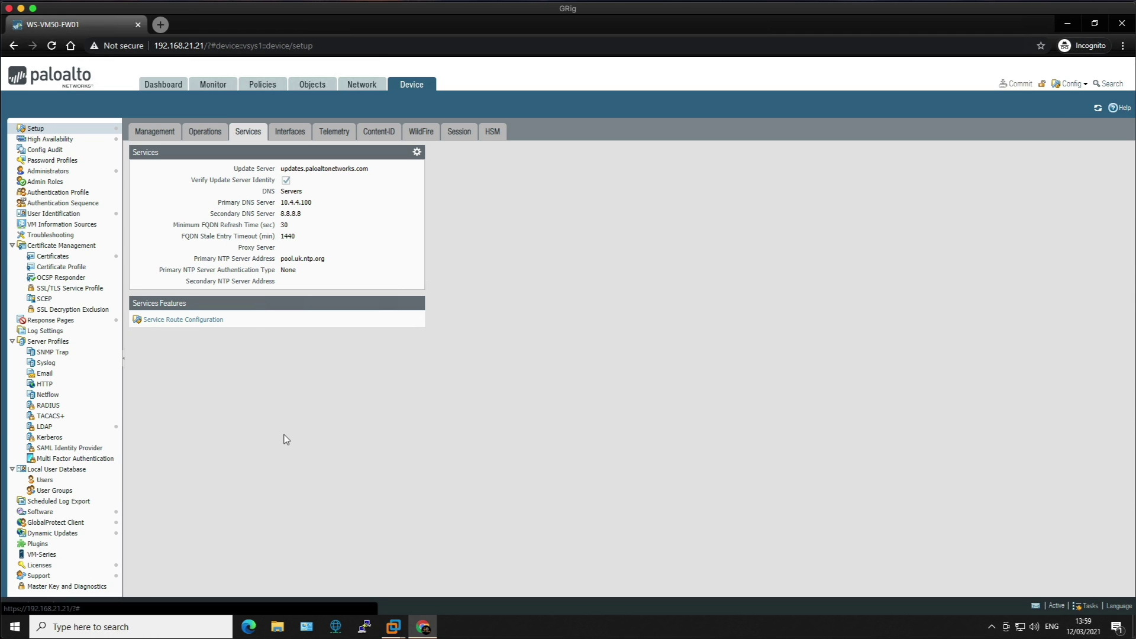
Open Device > Dynamic Updates and run Check Now for new packages.
left_click(64, 533)
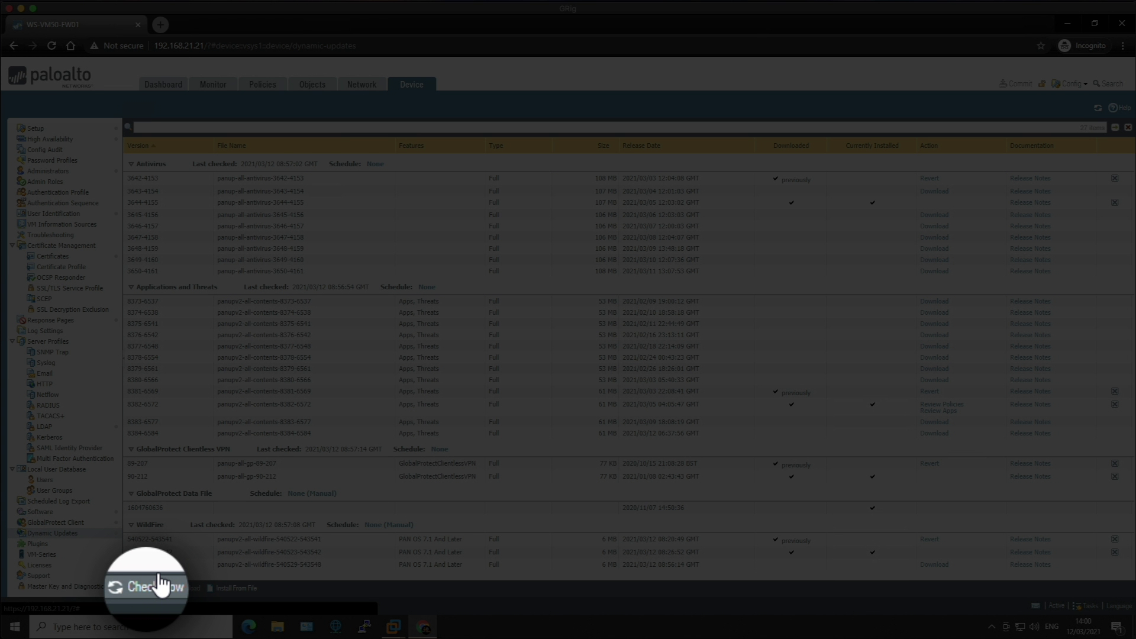
left_click(160, 584)
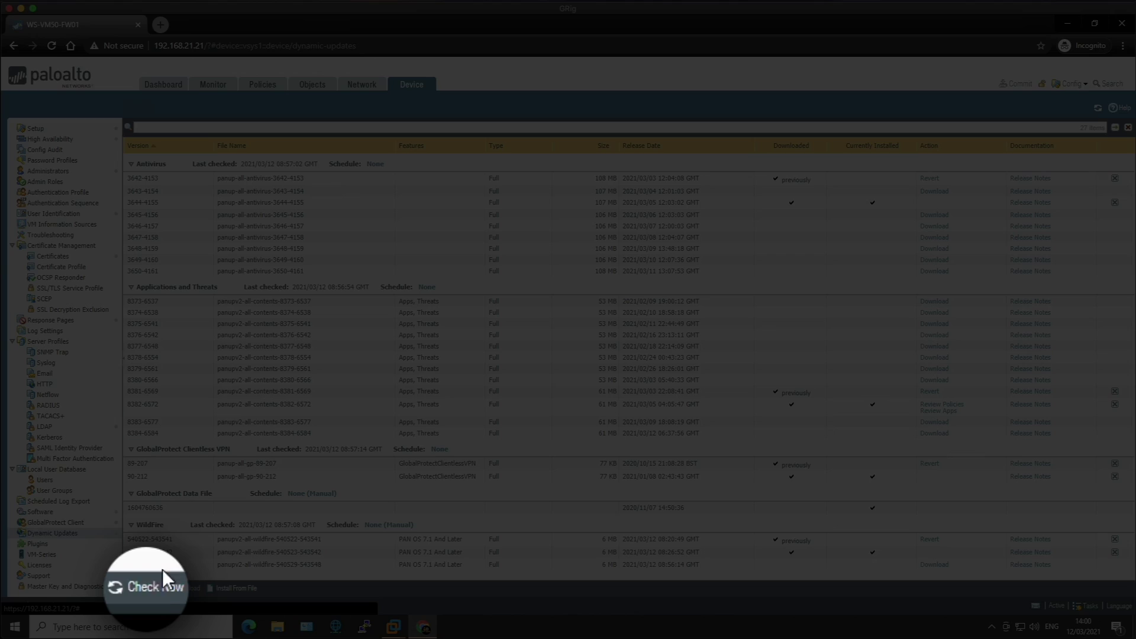
Refresh available updates, then start and cancel downloading the newest WildFire package.
left_click(151, 588)
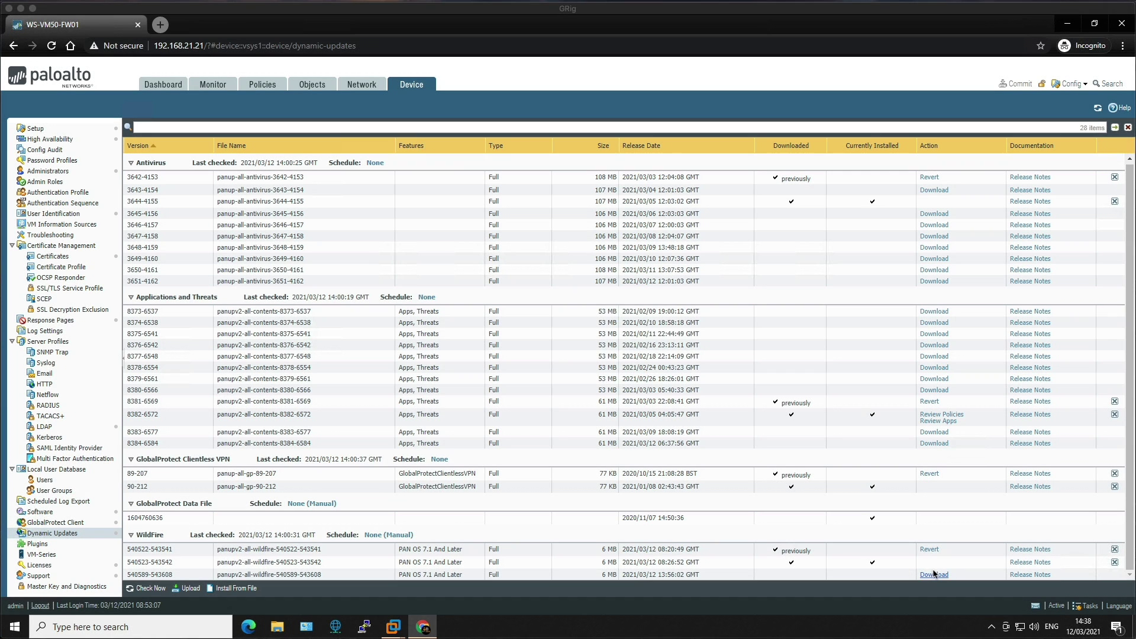
left_click(934, 574)
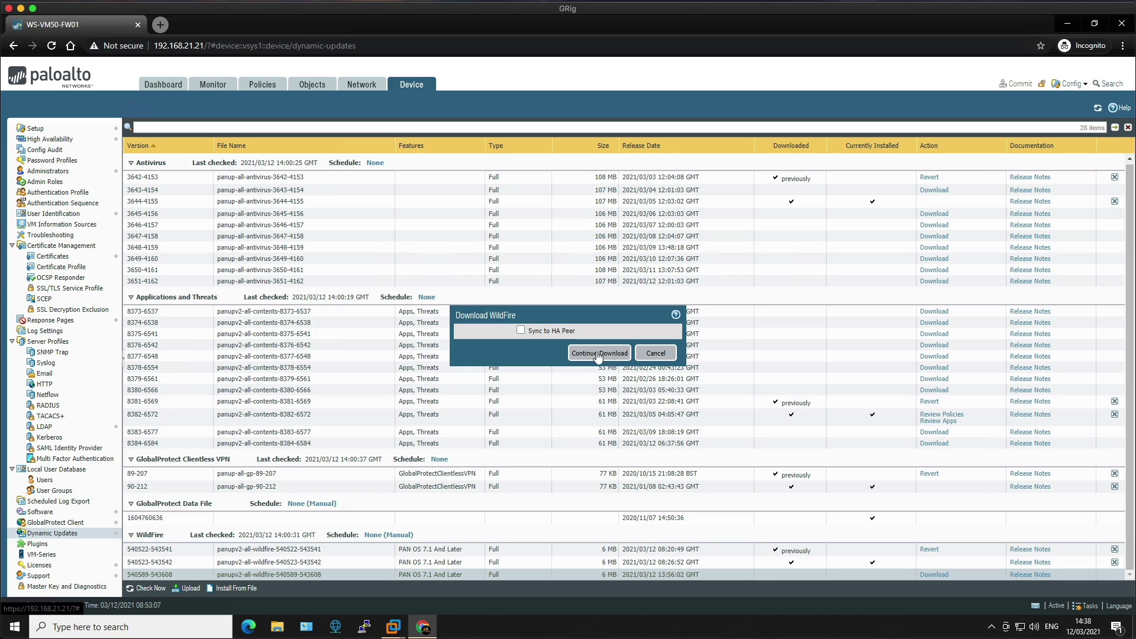
left_click(657, 354)
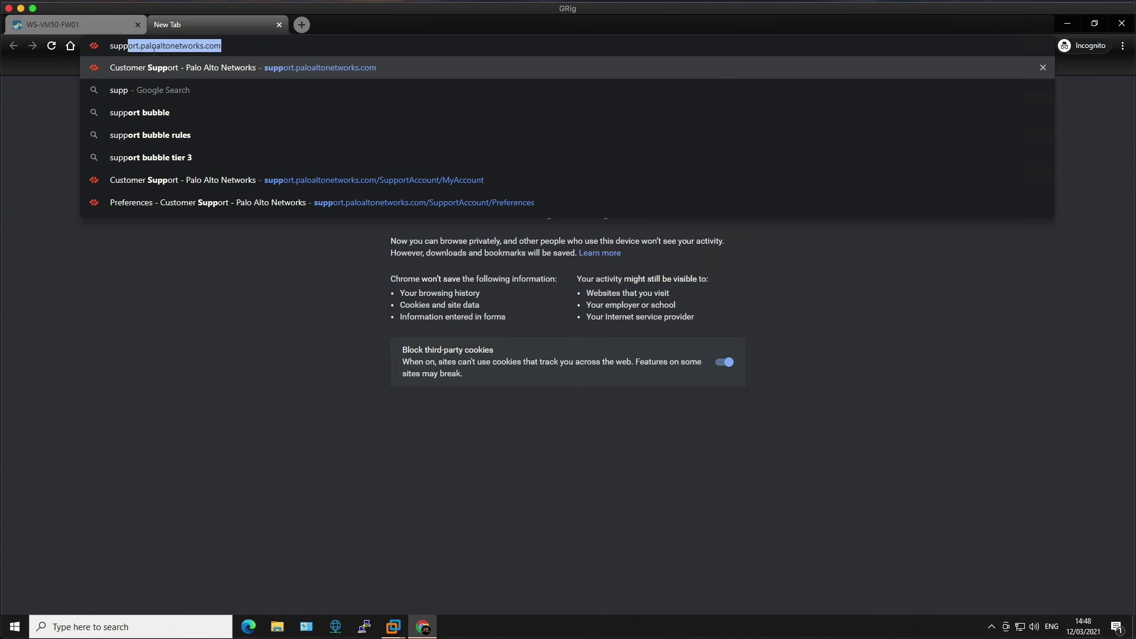
Go to the Palo Alto support portal and sign in with the account credentials.
type("ort.p")
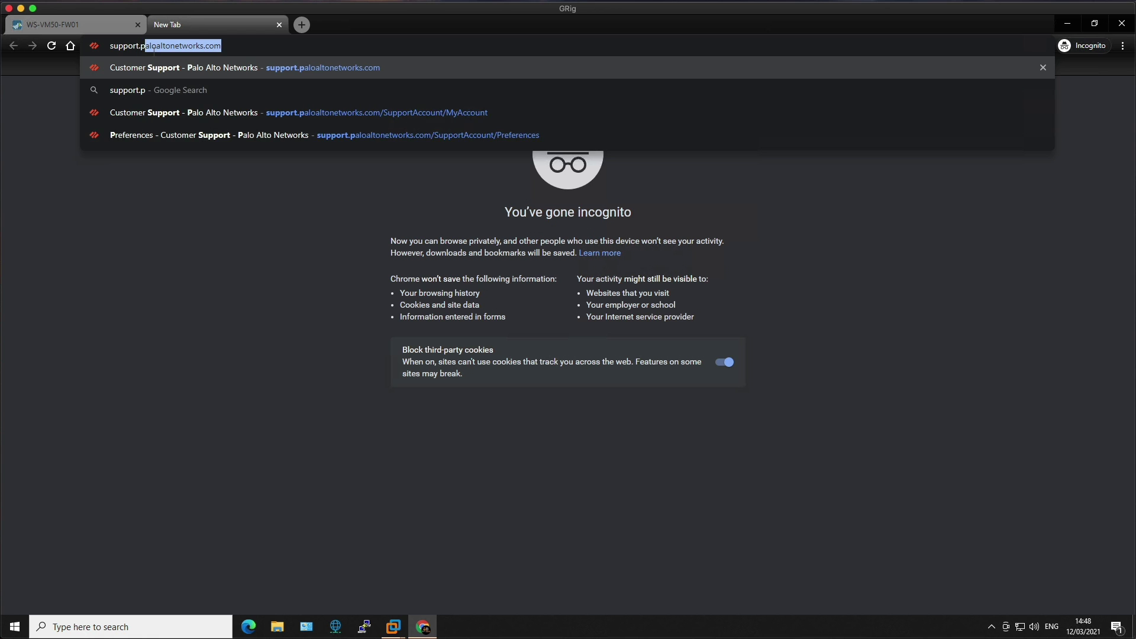
type("aloaltonetworks.co")
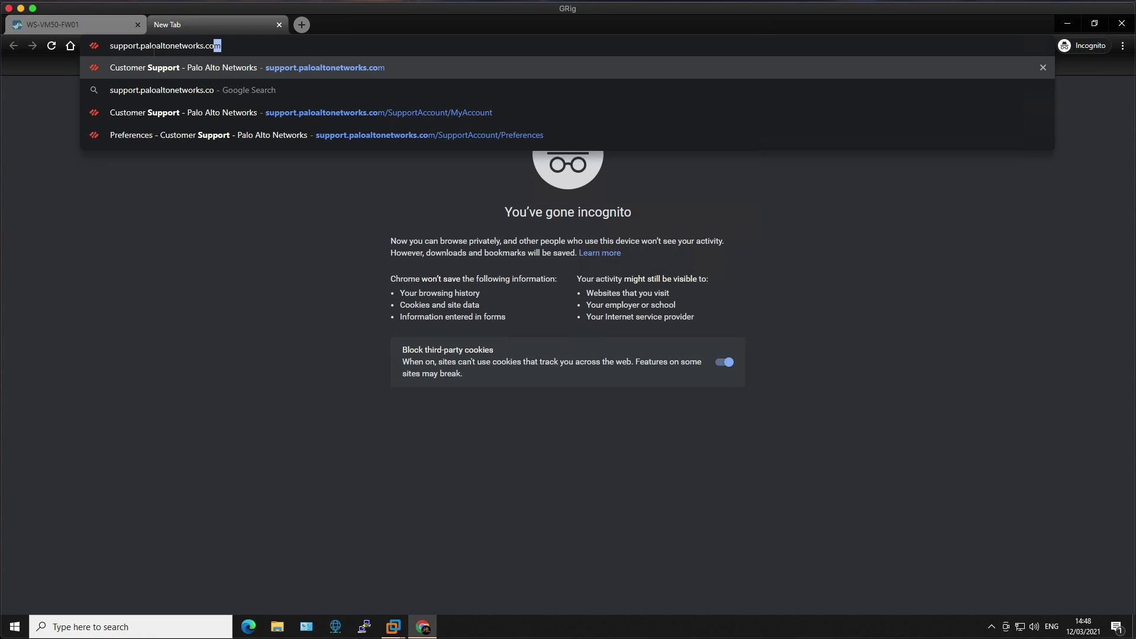
key("Return")
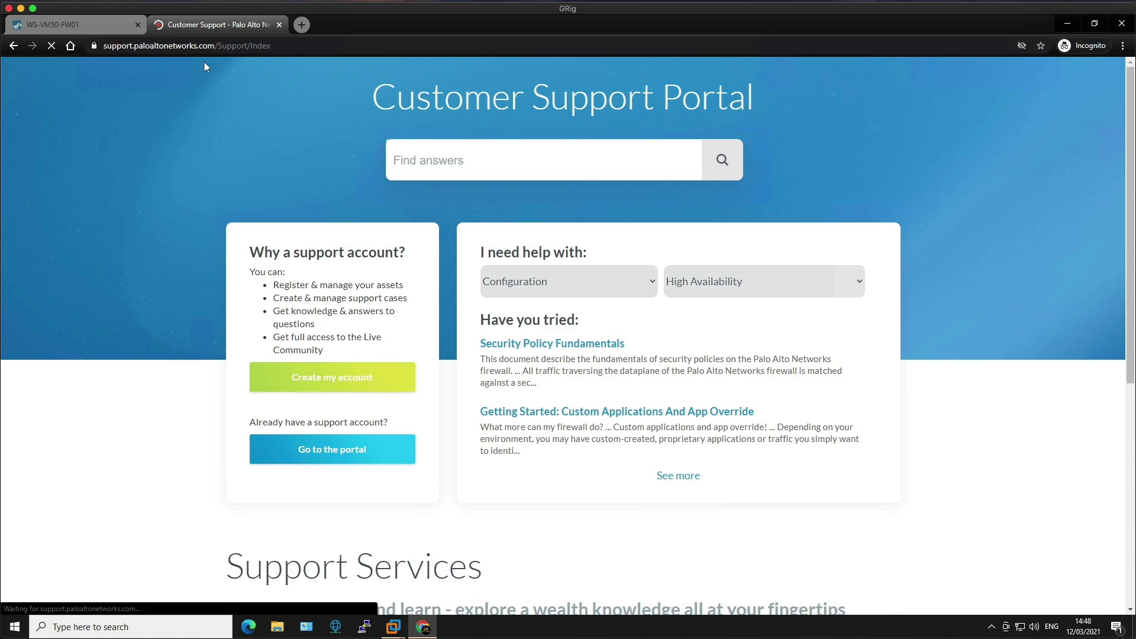
left_click(868, 83)
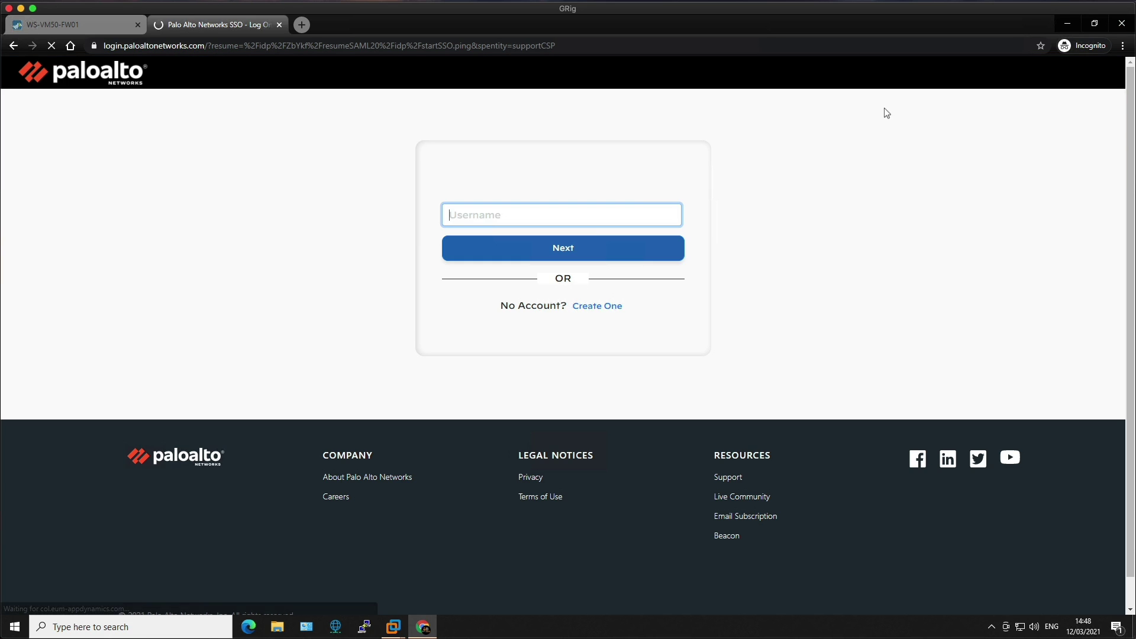
type("mbtechtalker")
left_click(594, 251)
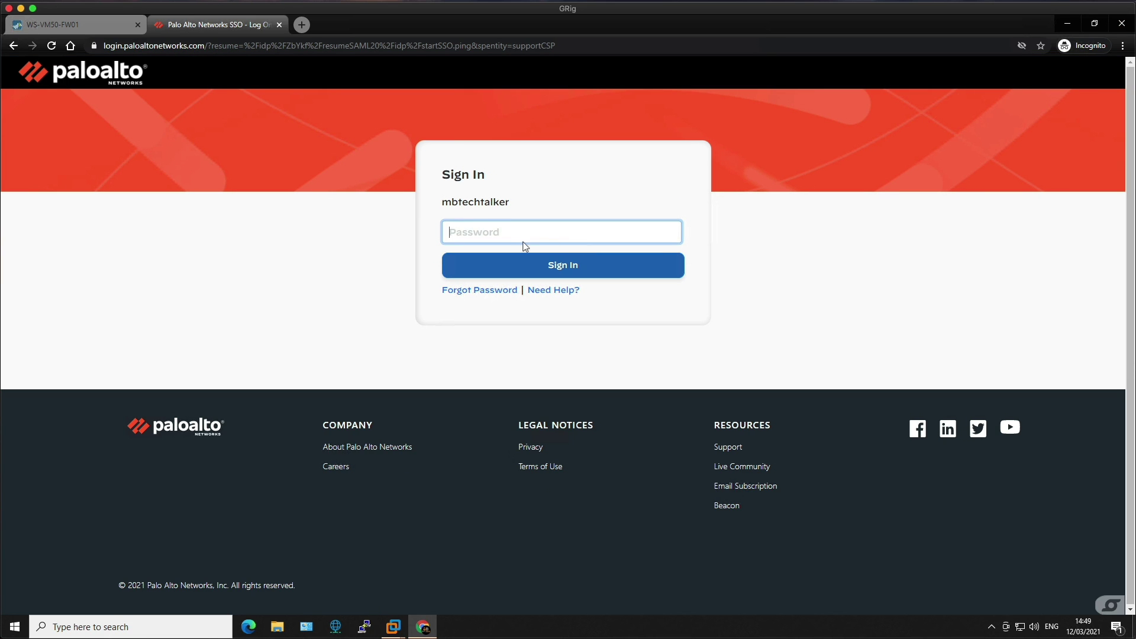
type("•••••••••")
left_click(540, 269)
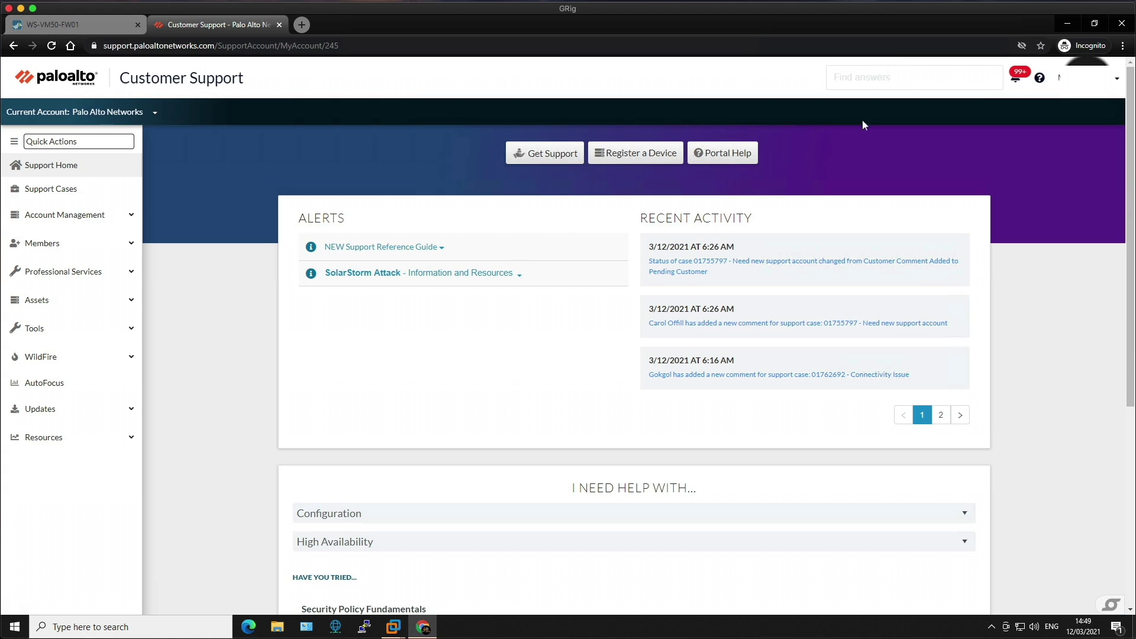
Subscribe to Content Update, Product Security Advisory and Software Update emails, save, and sign out.
left_click(1117, 83)
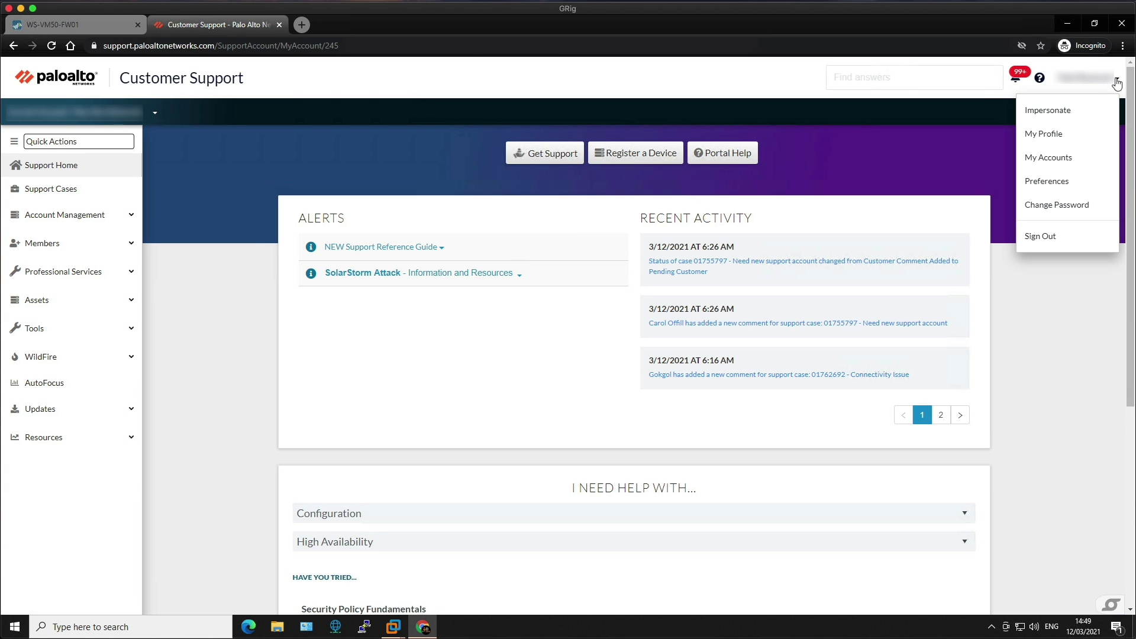
left_click(1064, 181)
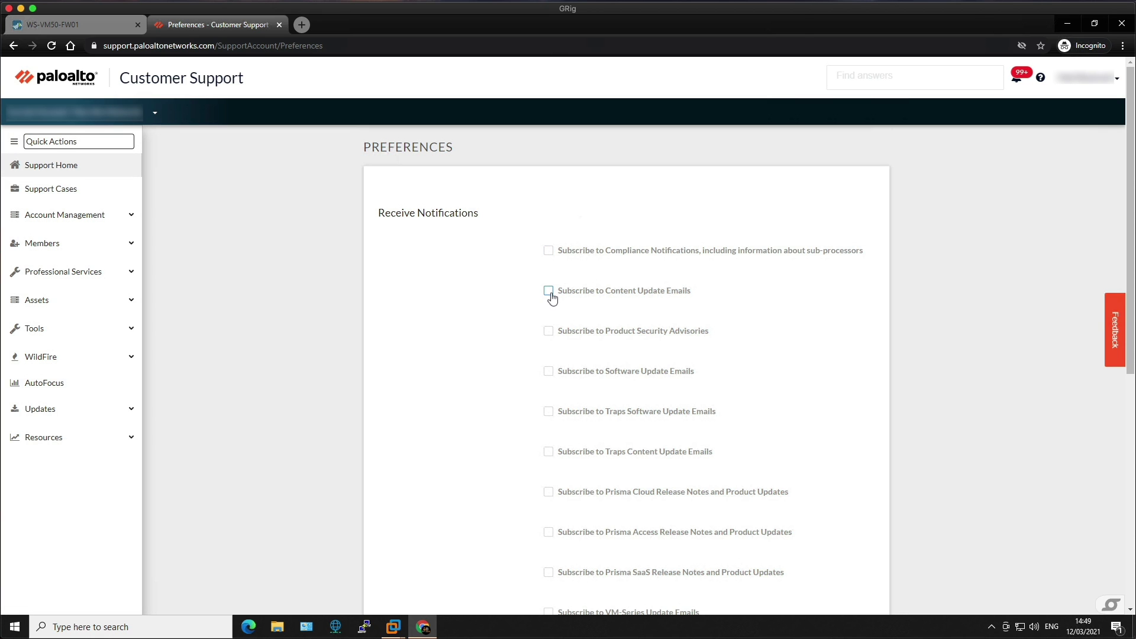
left_click(549, 293)
left_click(549, 331)
left_click(549, 371)
left_click_drag(1132, 260, 1133, 473)
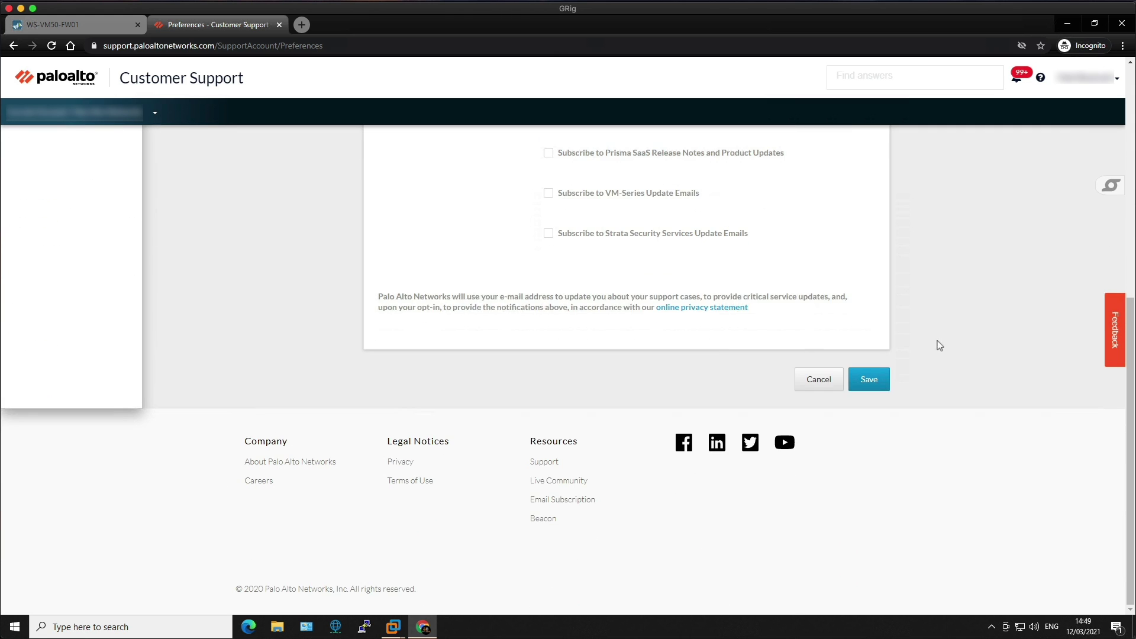
left_click(869, 388)
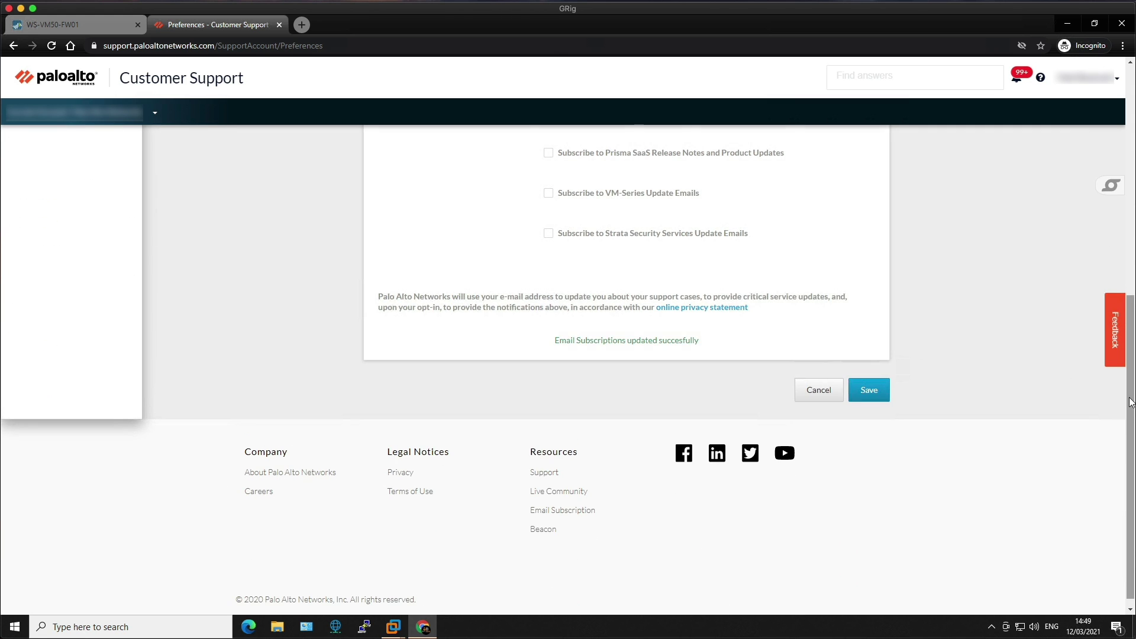
left_click(1116, 78)
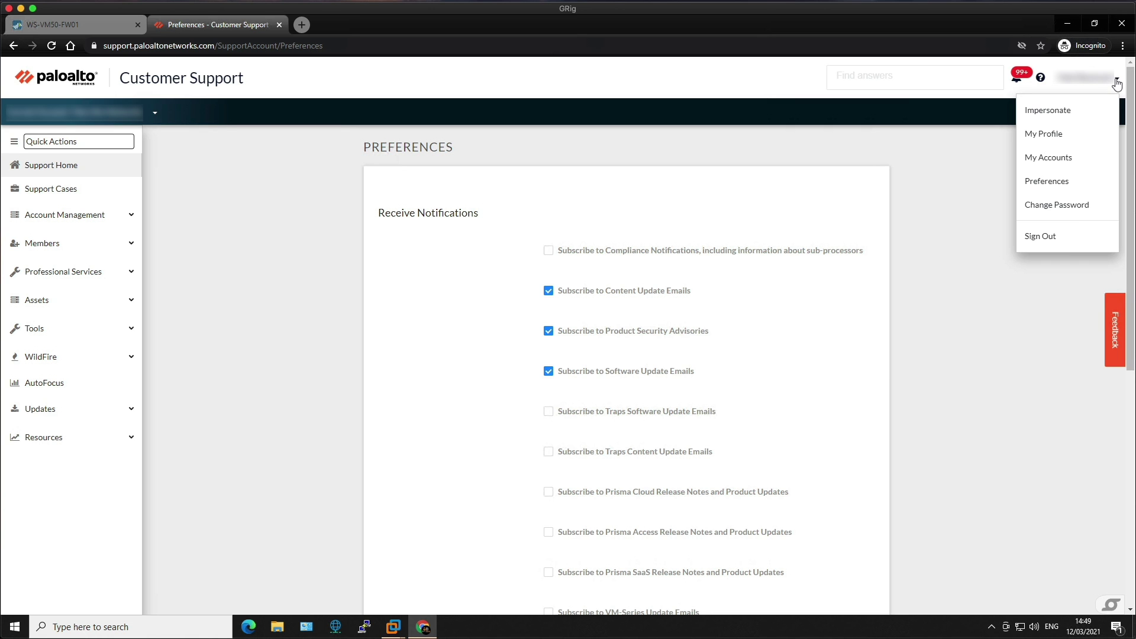
left_click(1049, 238)
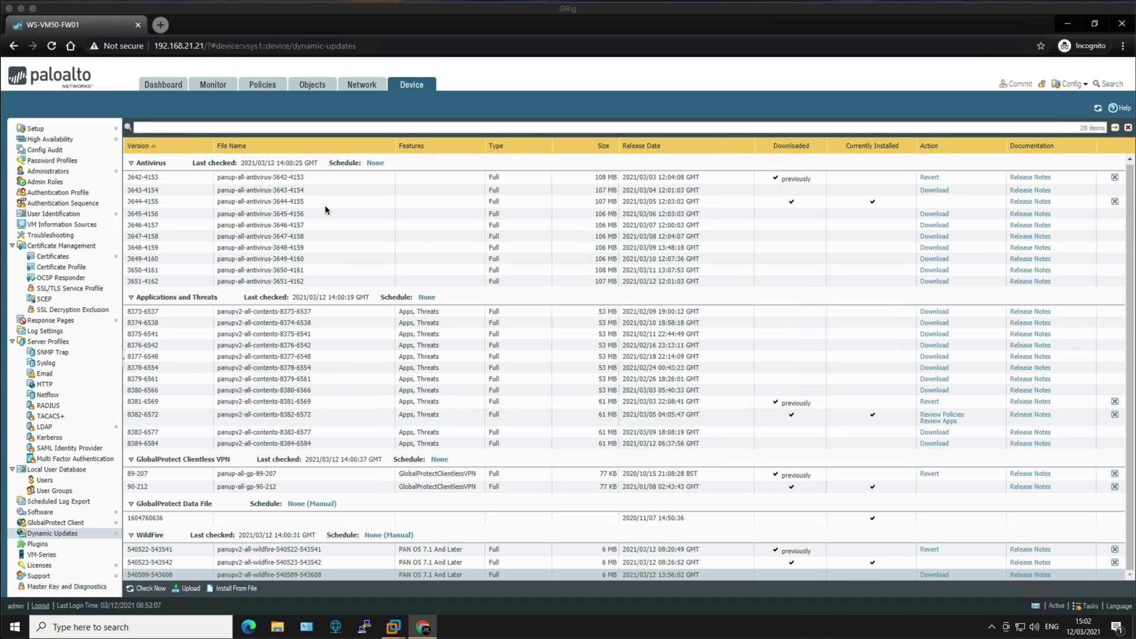
Schedule antivirus updates Daily at 01:00, download-and-install, with Sync To Peer enabled.
left_click(377, 165)
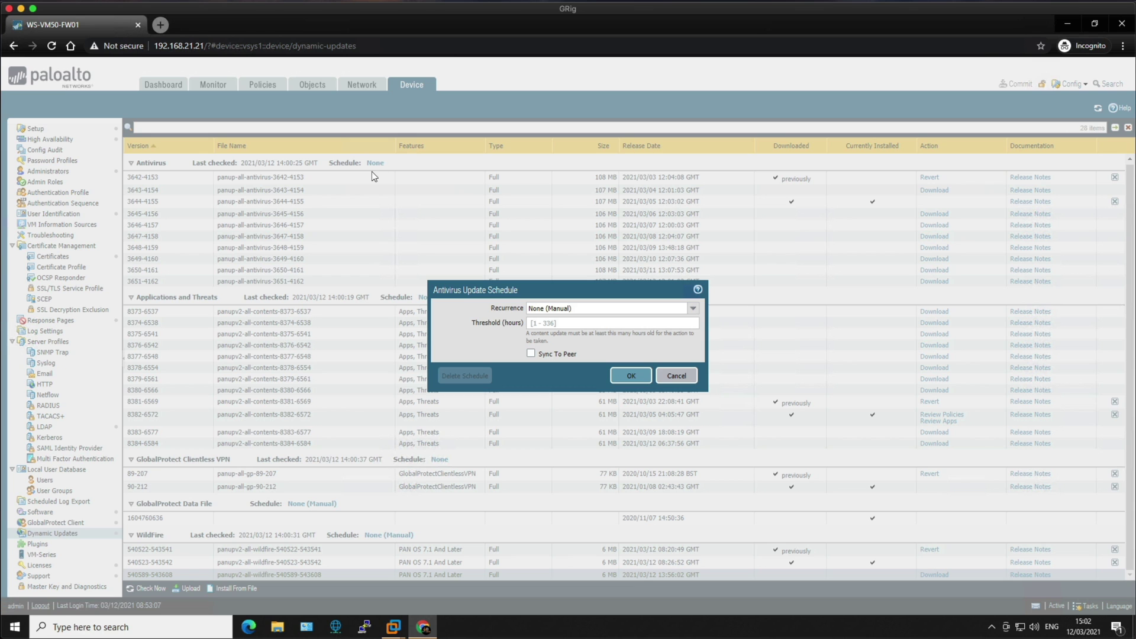
left_click(692, 314)
left_click(555, 344)
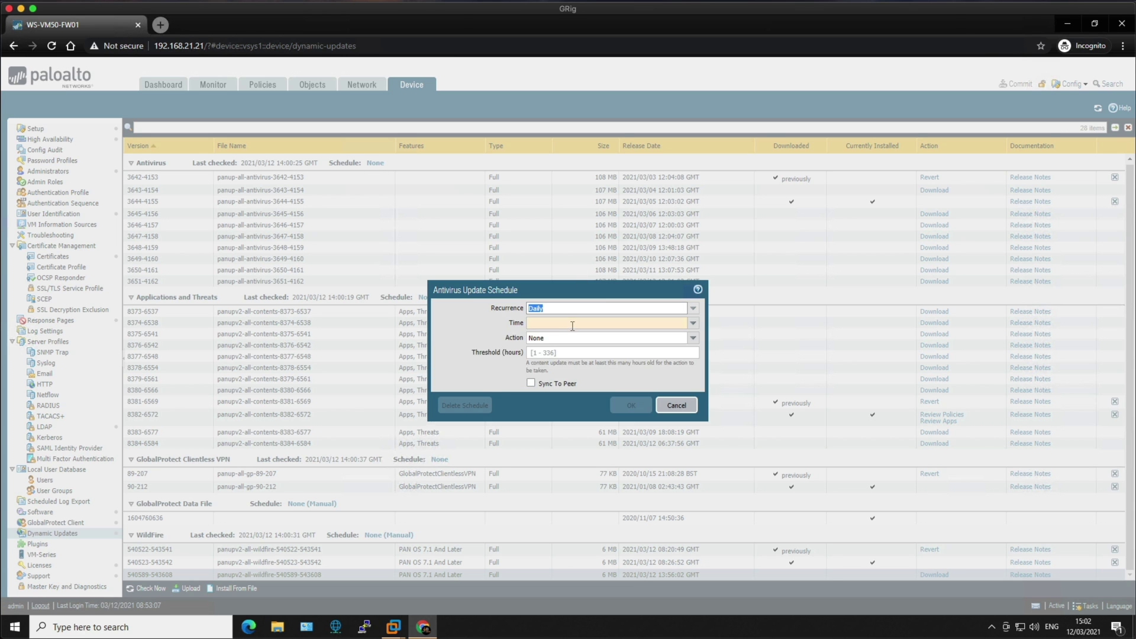
left_click(693, 322)
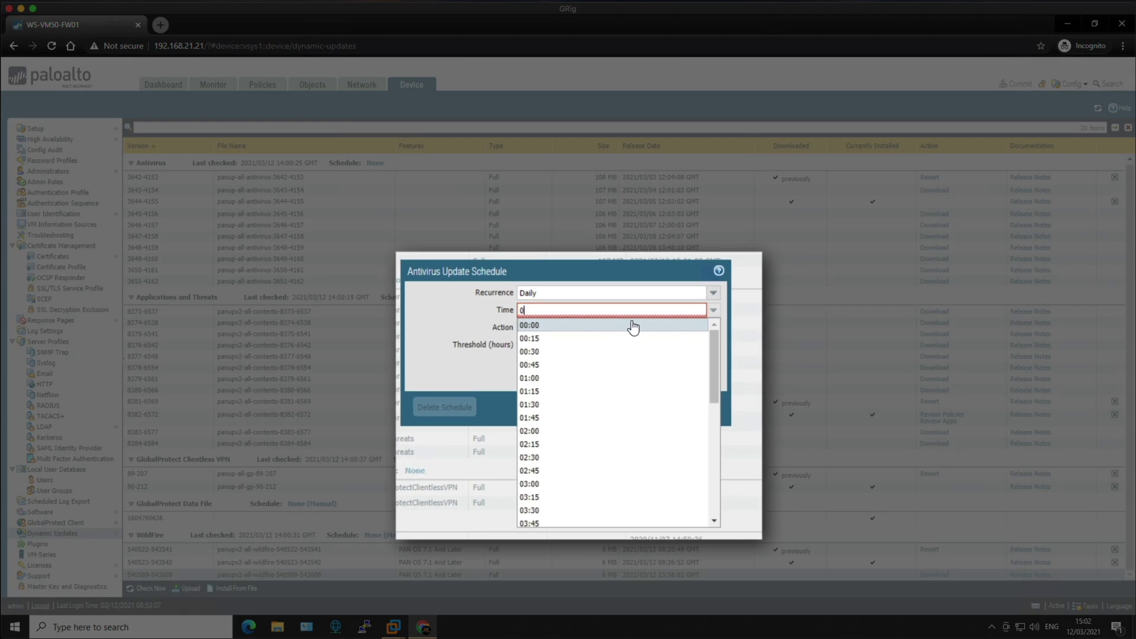
type("01:00")
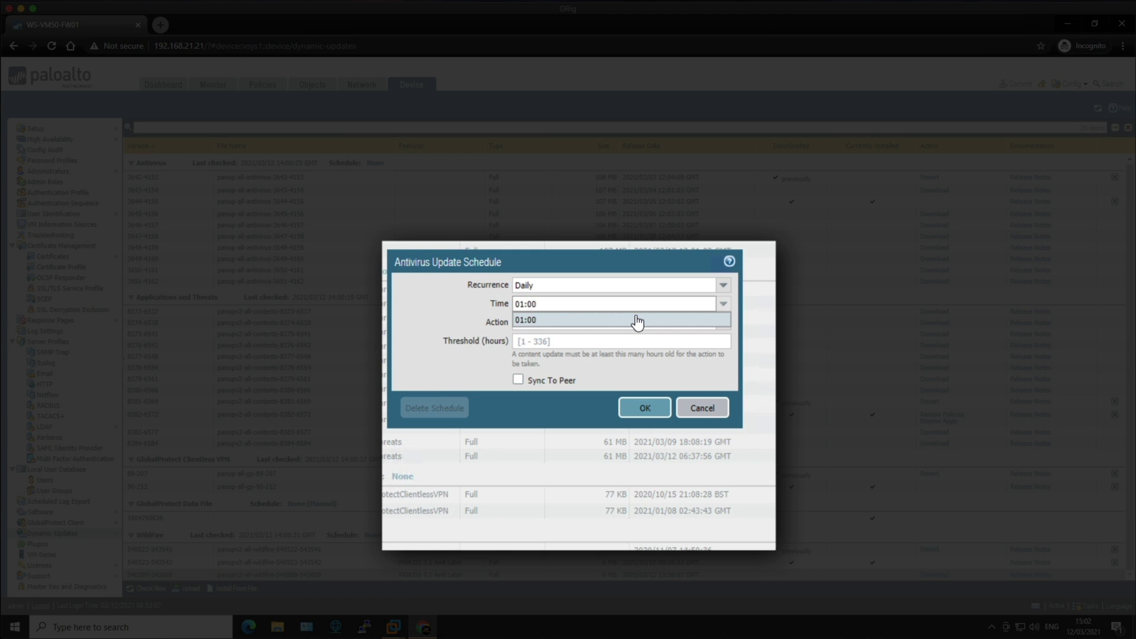
left_click(638, 320)
left_click(723, 322)
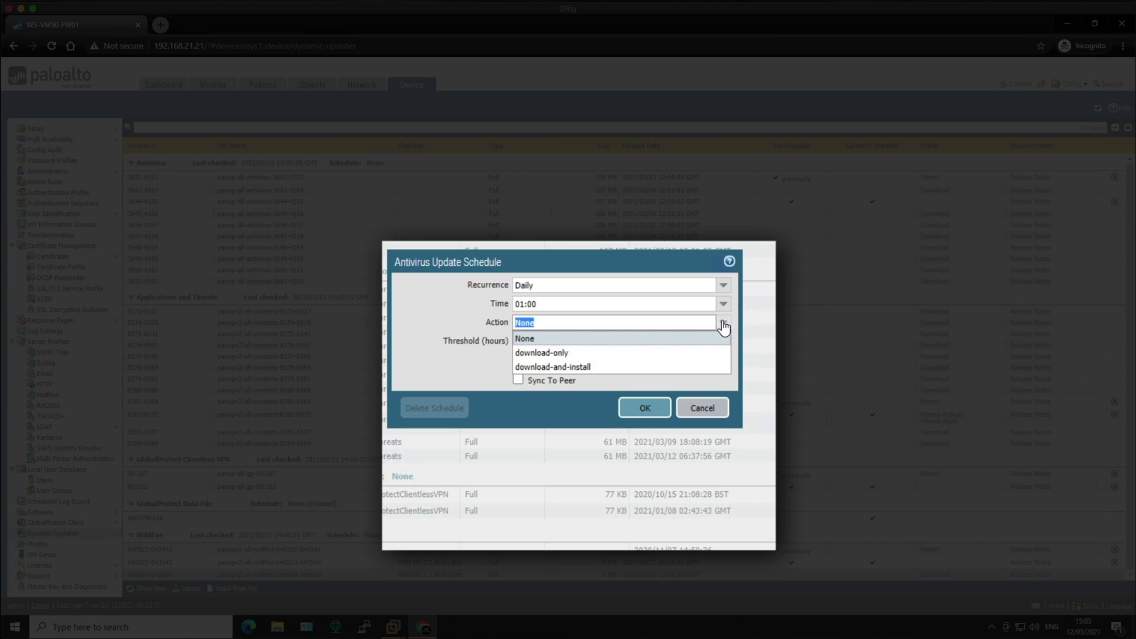
left_click(604, 367)
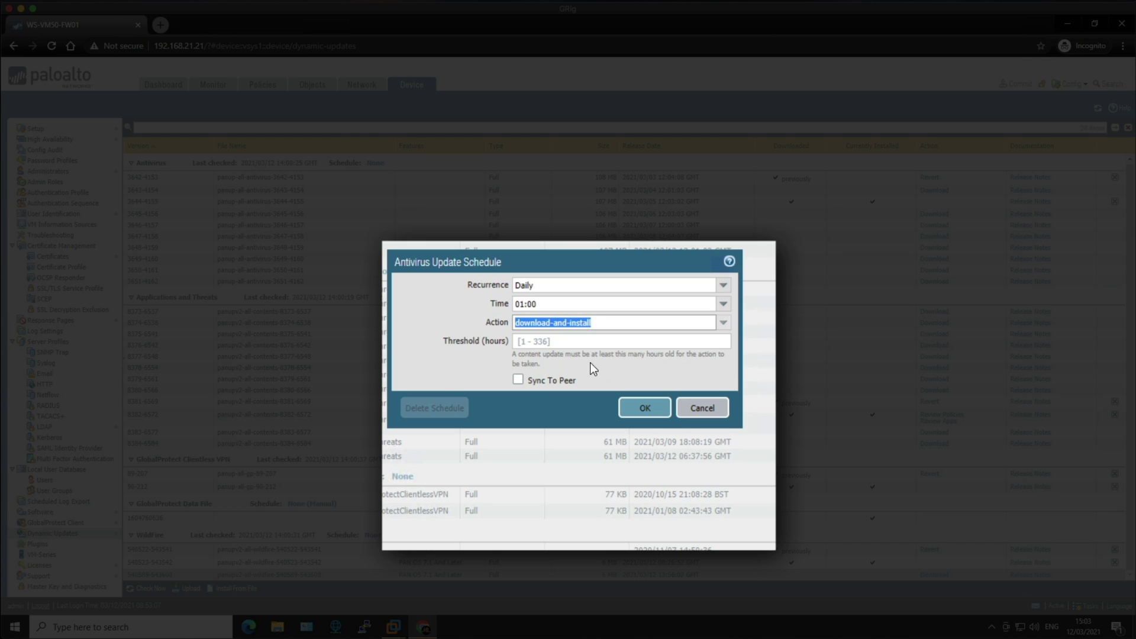
left_click(521, 380)
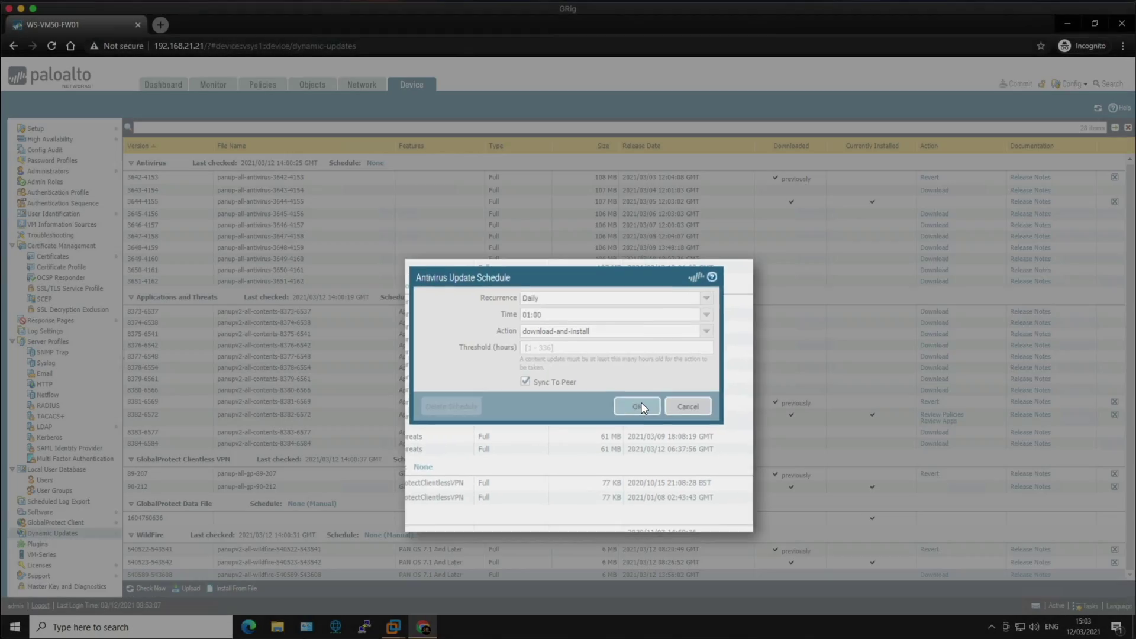
left_click(646, 408)
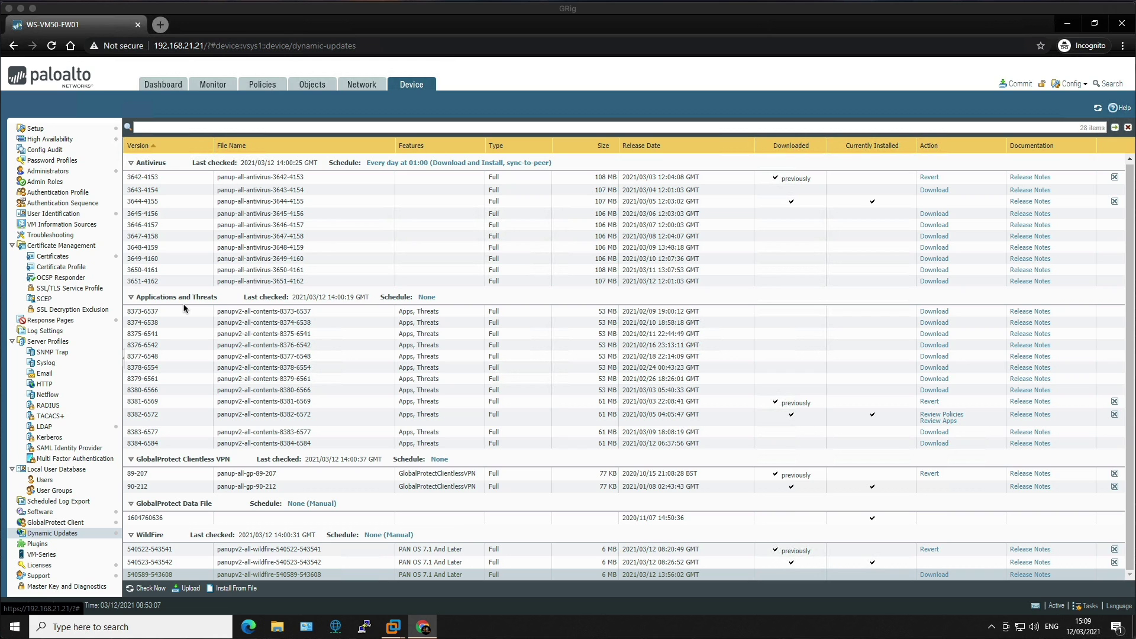
left_click(426, 298)
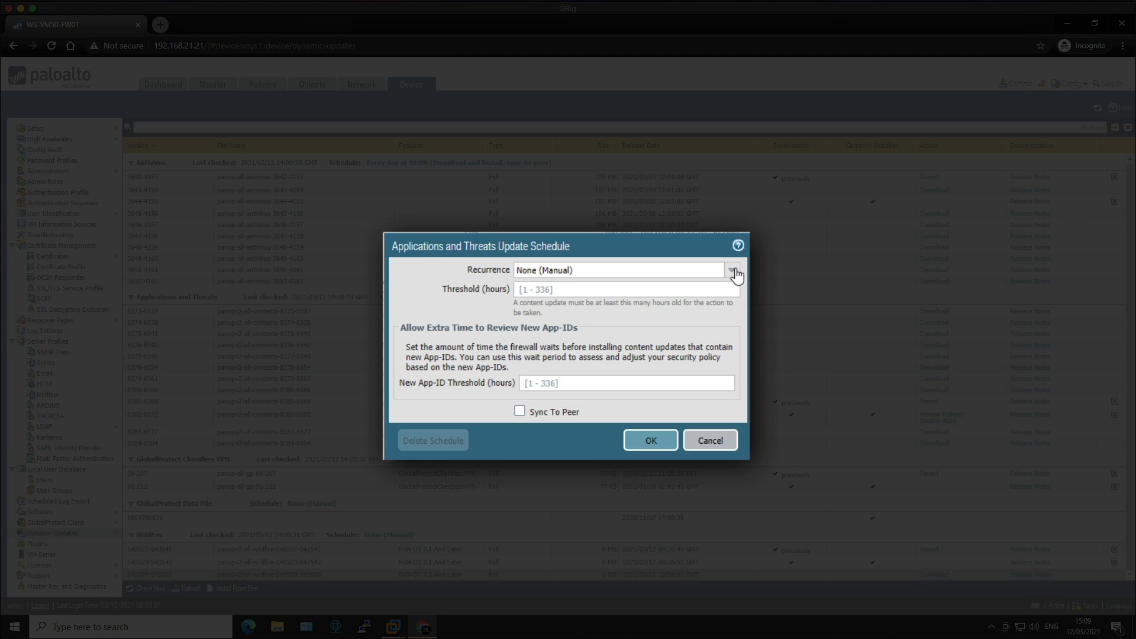
Set Applications and Threats to Weekly, wednesday, 01:05, download-and-install, then select the threshold field.
left_click(734, 272)
left_click(530, 345)
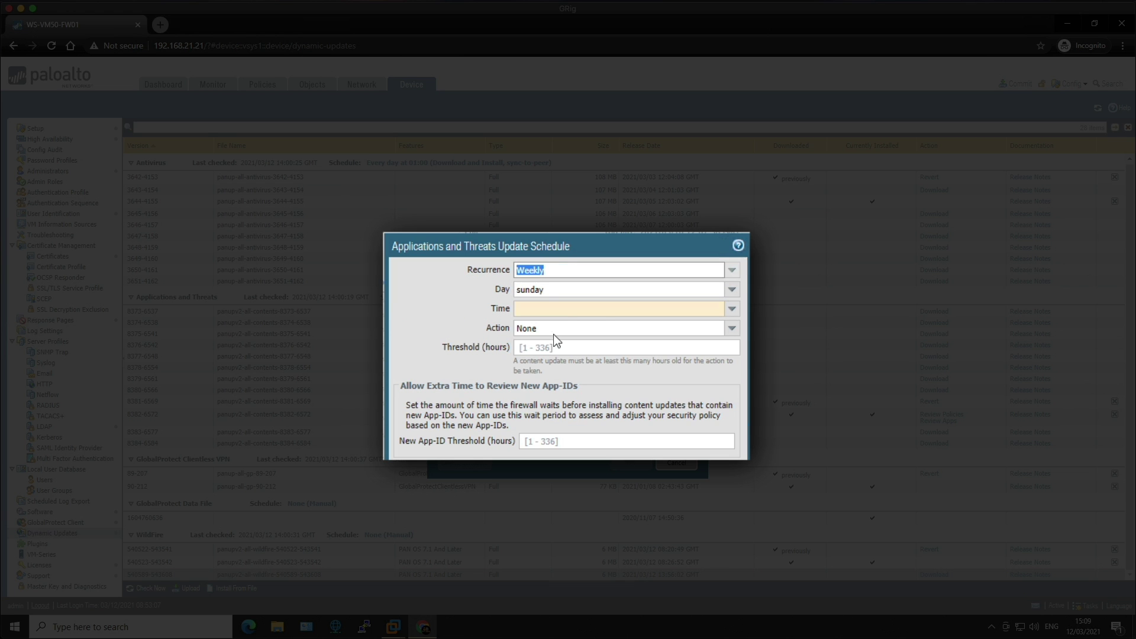
left_click(732, 289)
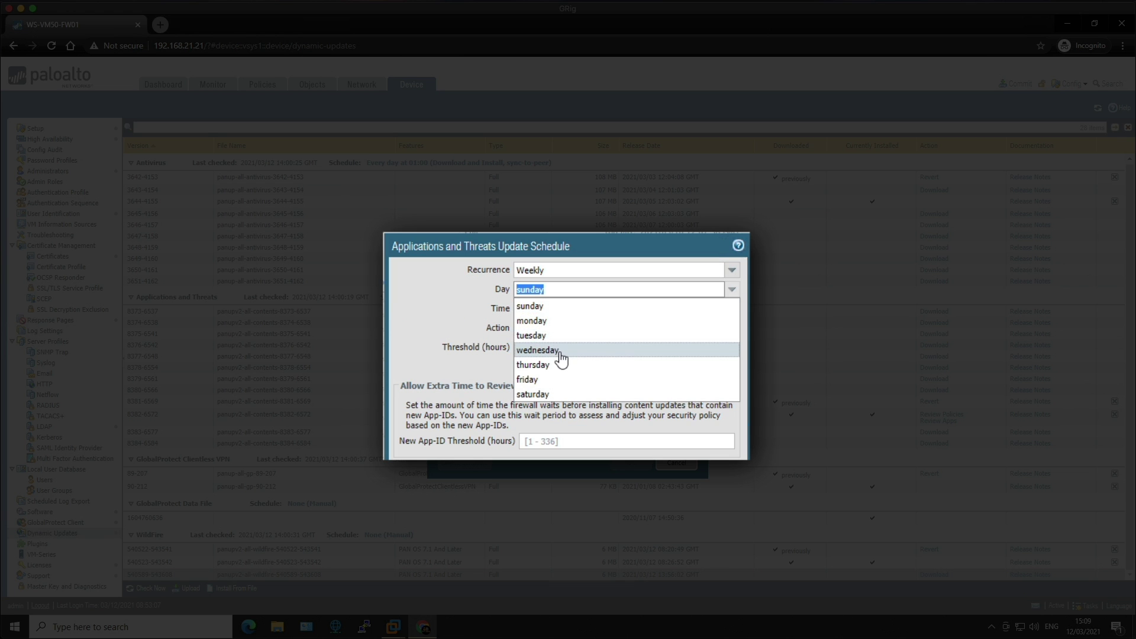
left_click(564, 351)
left_click(573, 306)
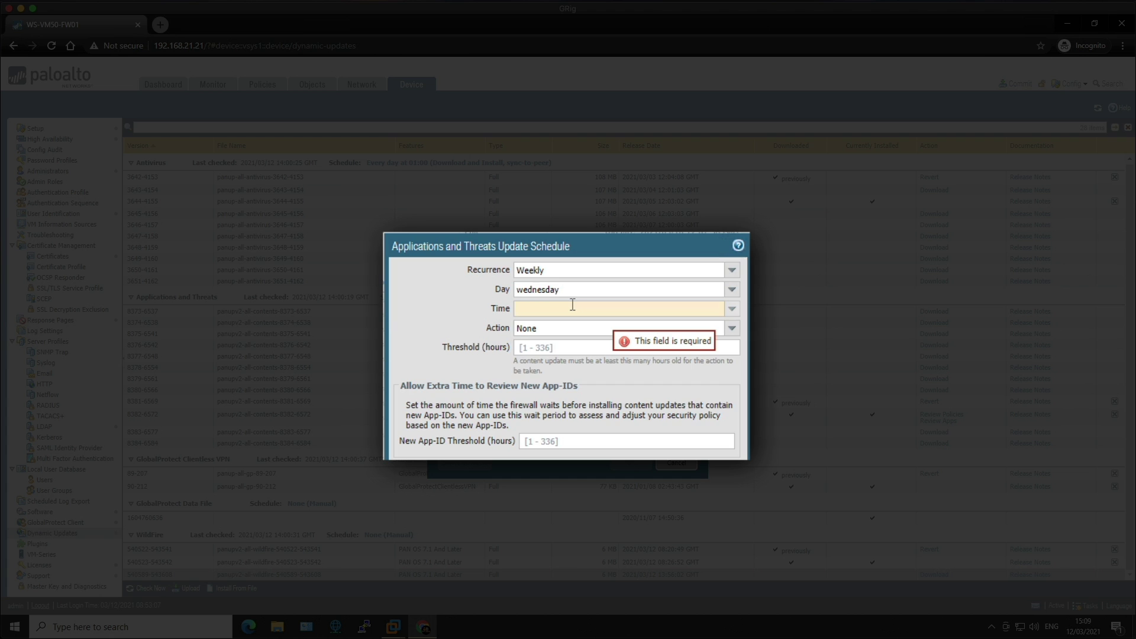
type("01:05")
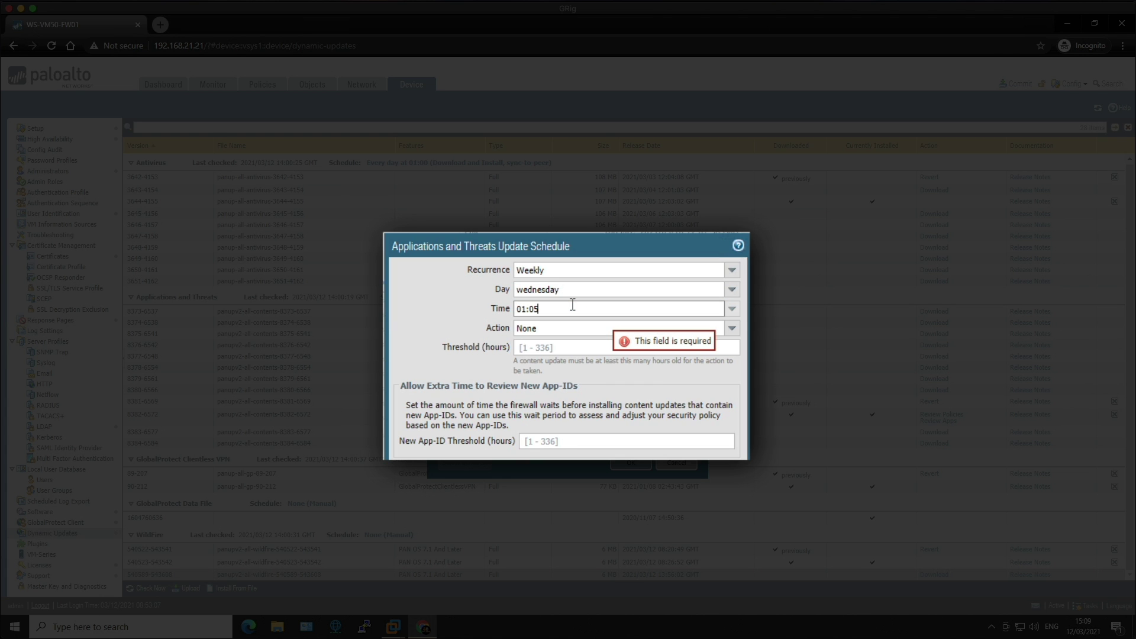
left_click(732, 328)
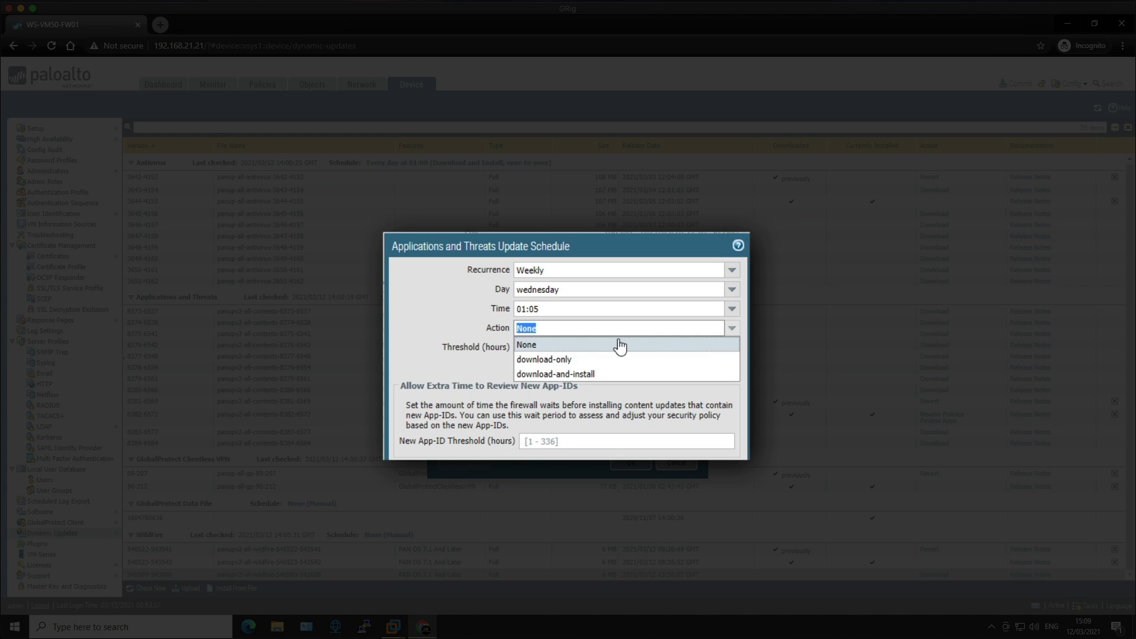
left_click(559, 374)
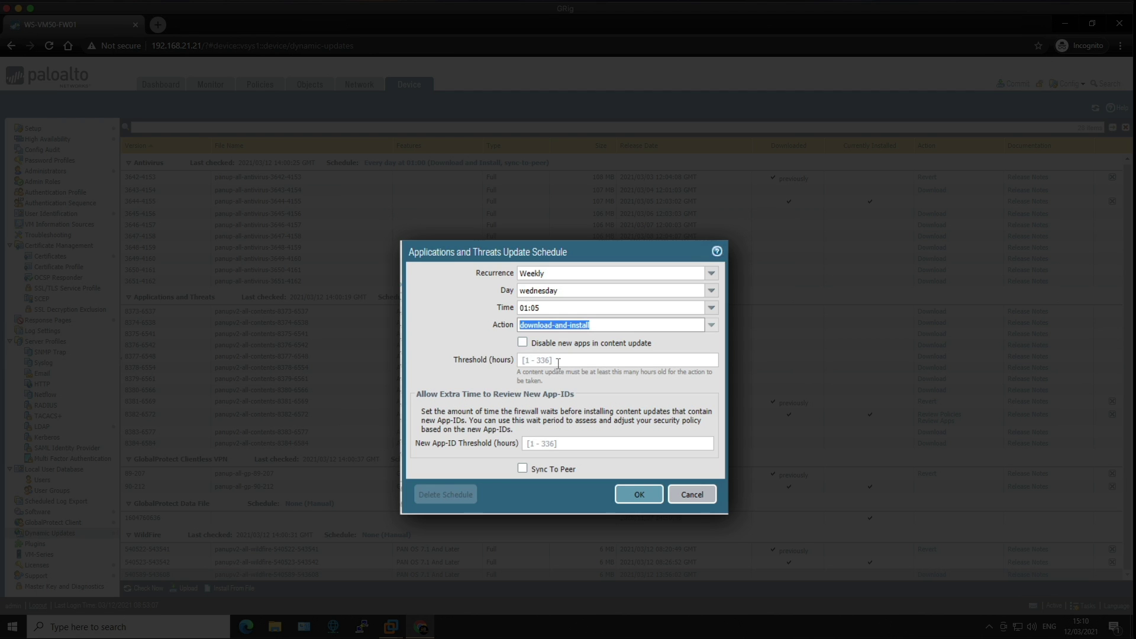
left_click(559, 361)
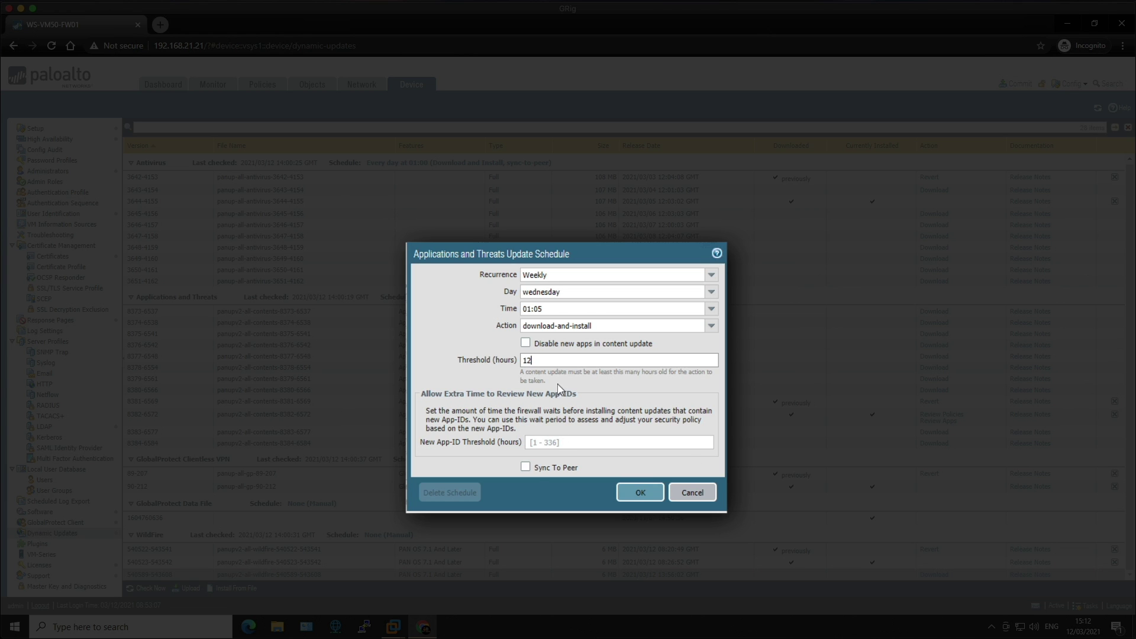
Enable Sync To Peer and save the Wednesday 01:05 Applications and Threats schedule.
left_click(528, 467)
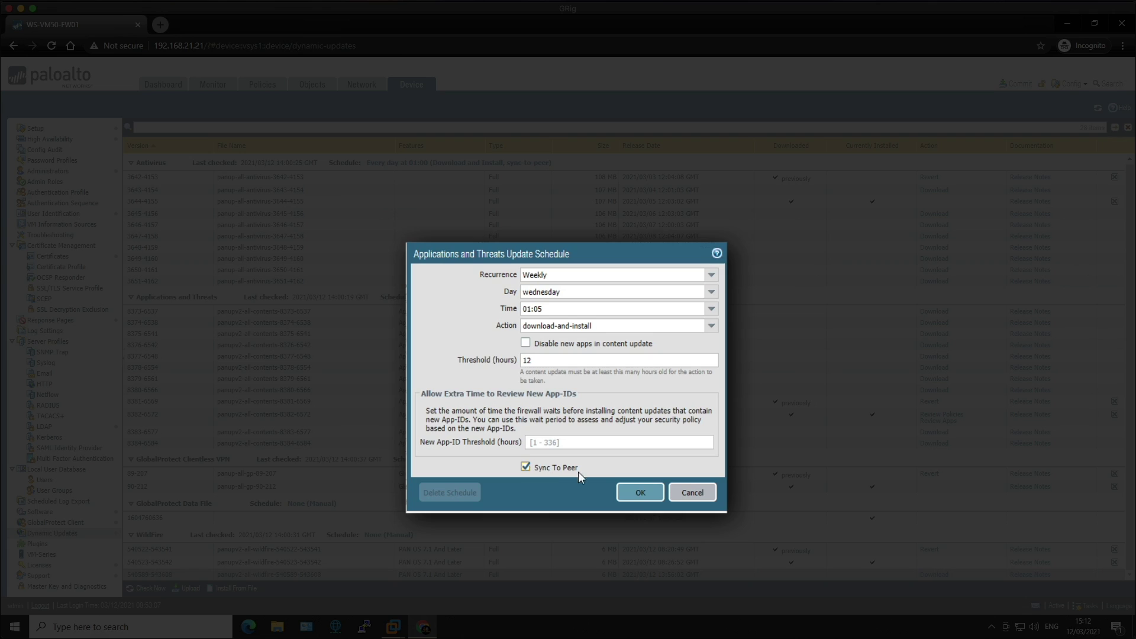
left_click(638, 494)
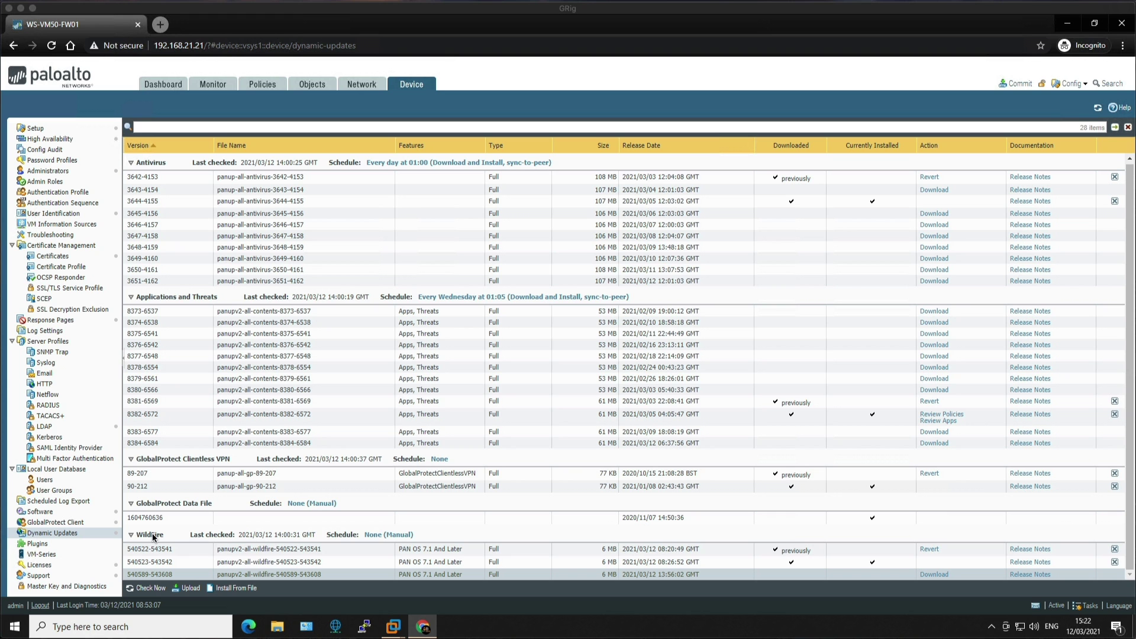
Schedule WildFire for Every Min with download-and-install and HA peer content sync, then save.
left_click(396, 535)
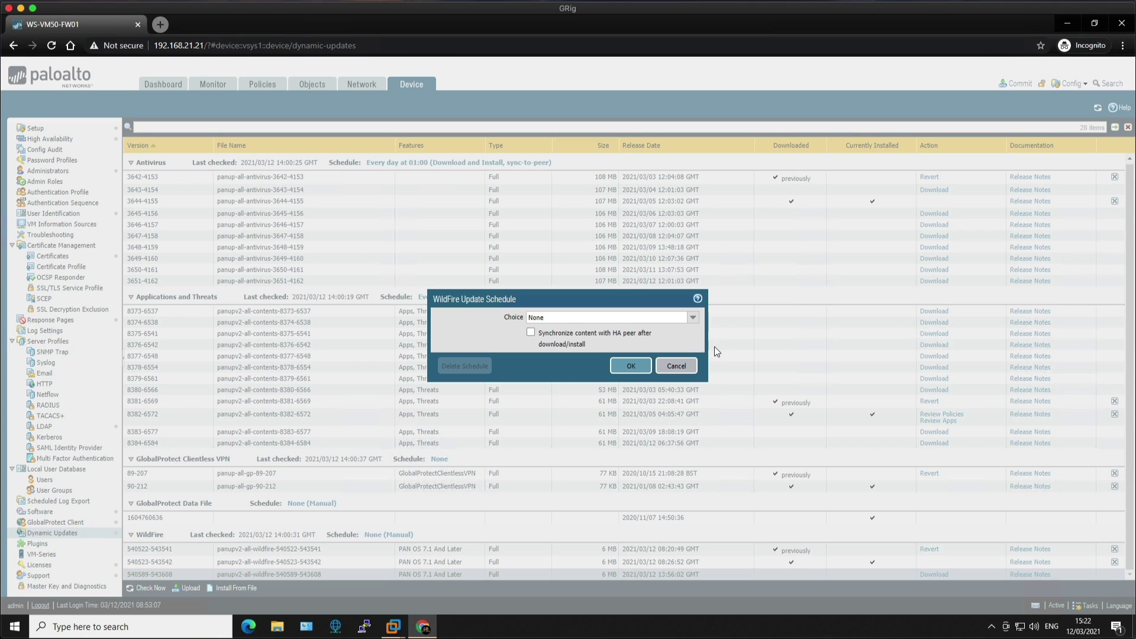
left_click(693, 318)
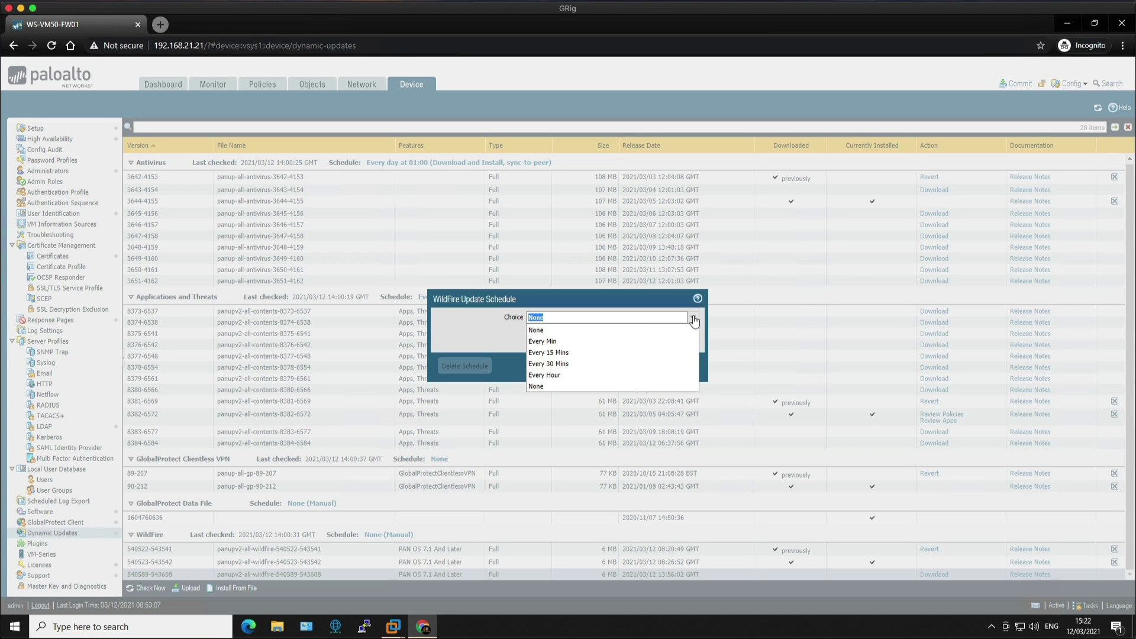
left_click(579, 342)
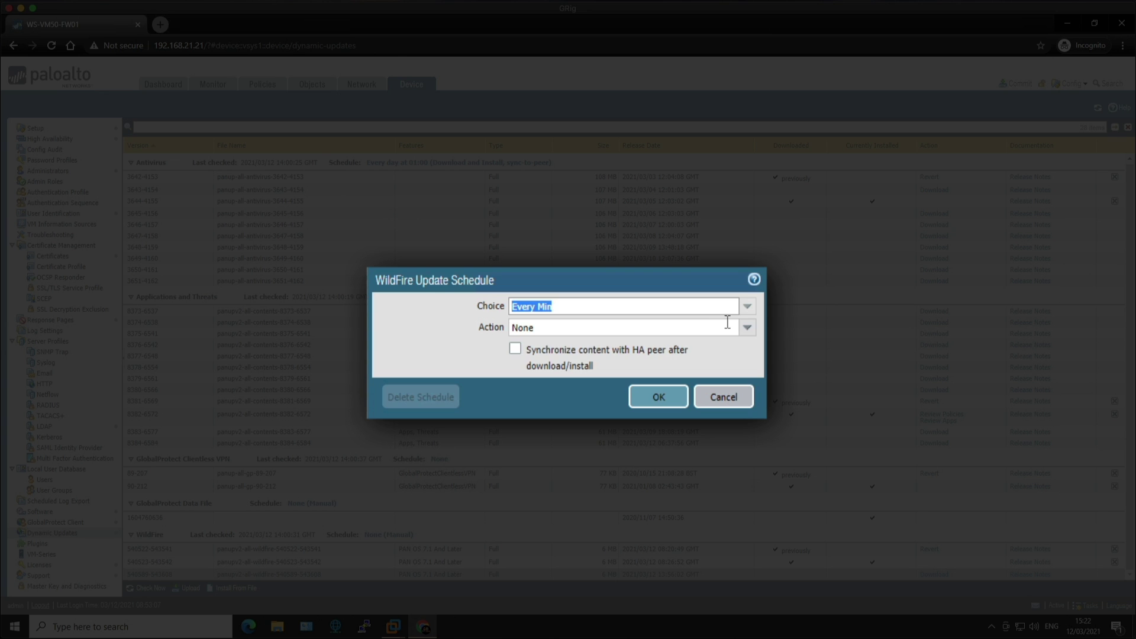
left_click(749, 329)
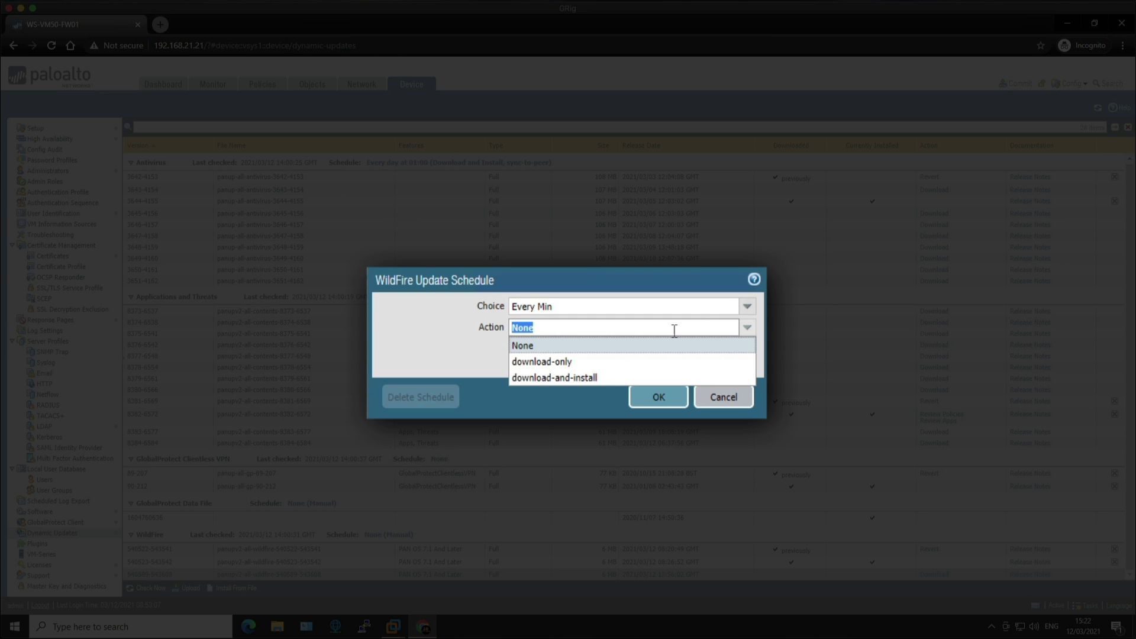
left_click(609, 377)
left_click(515, 349)
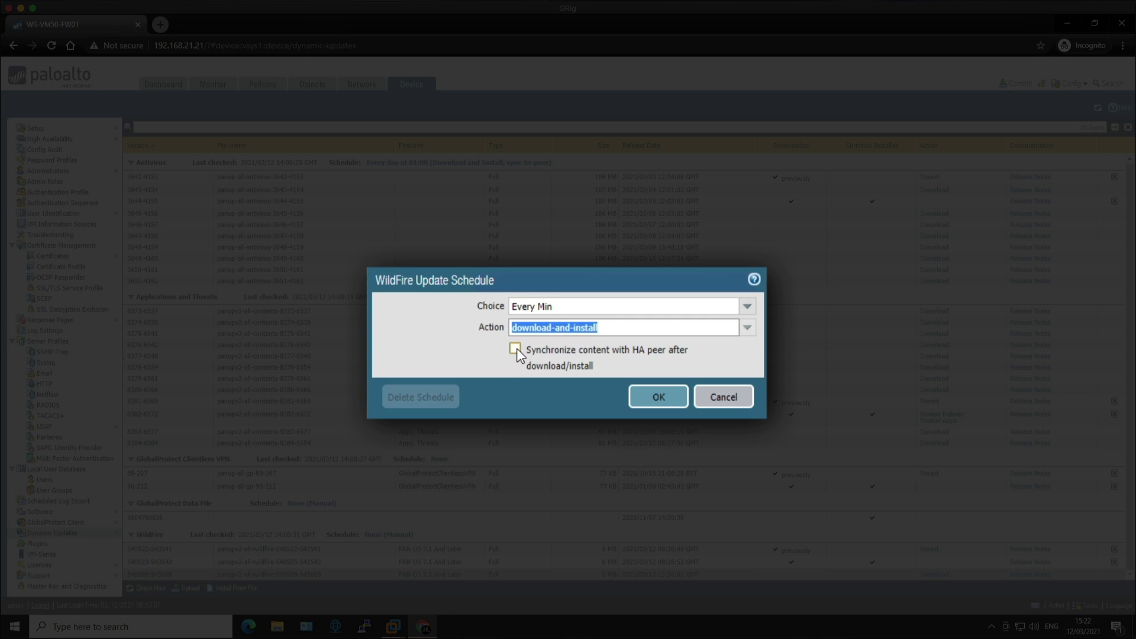
left_click(654, 398)
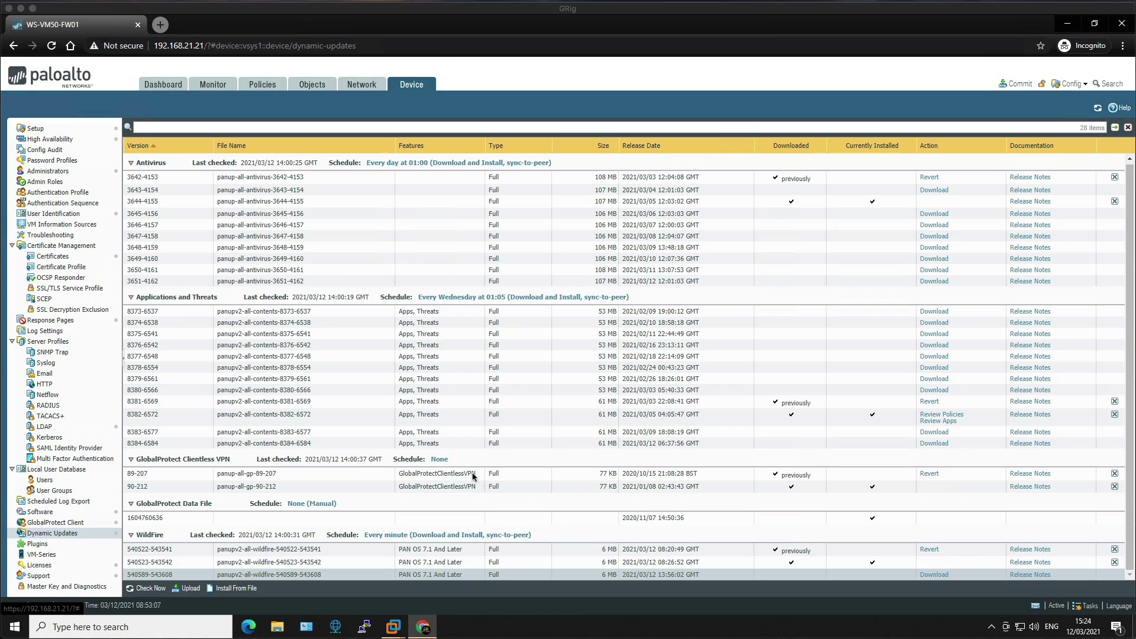
Give the Clientless VPN schedule Hourly recurrence, 15 minutes past the hour, and download-and-install.
left_click(438, 460)
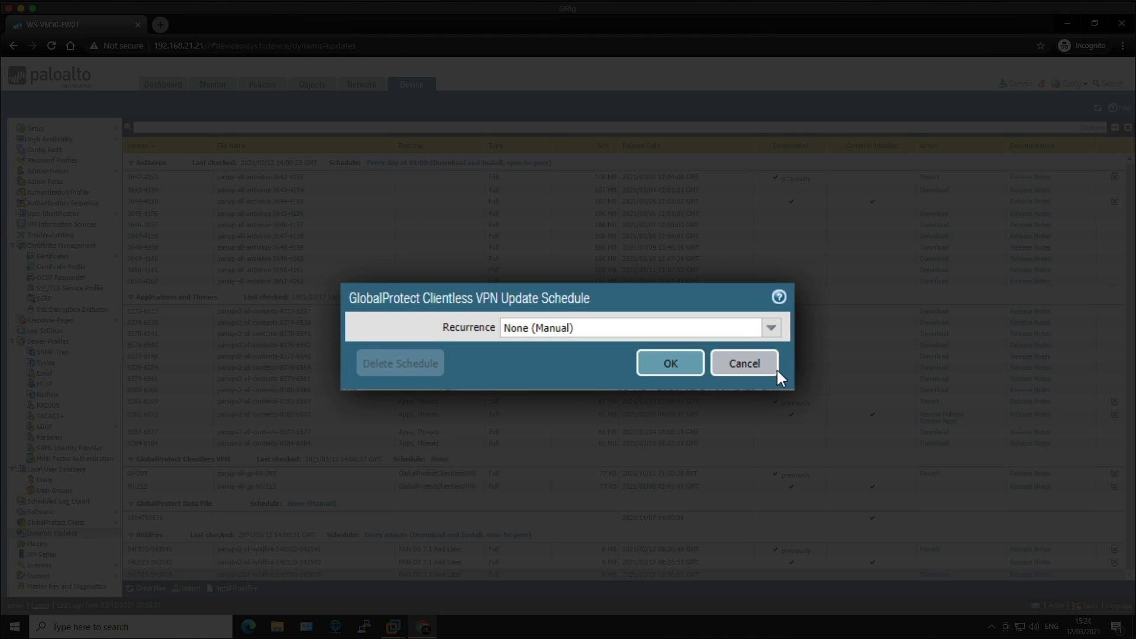
left_click(780, 331)
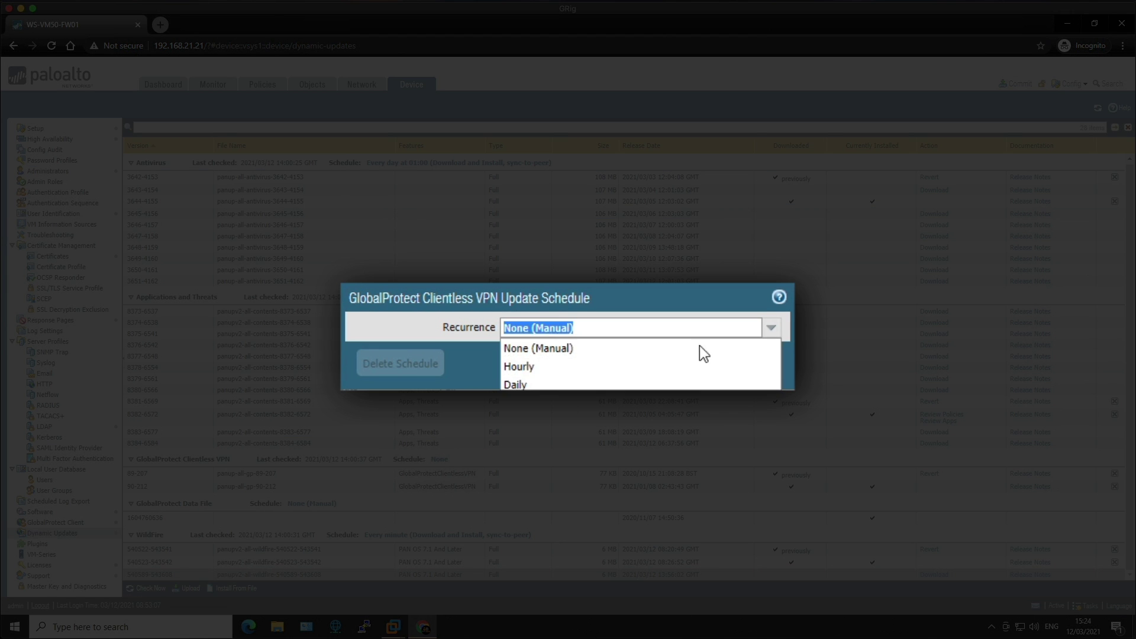
left_click(534, 372)
left_click(541, 354)
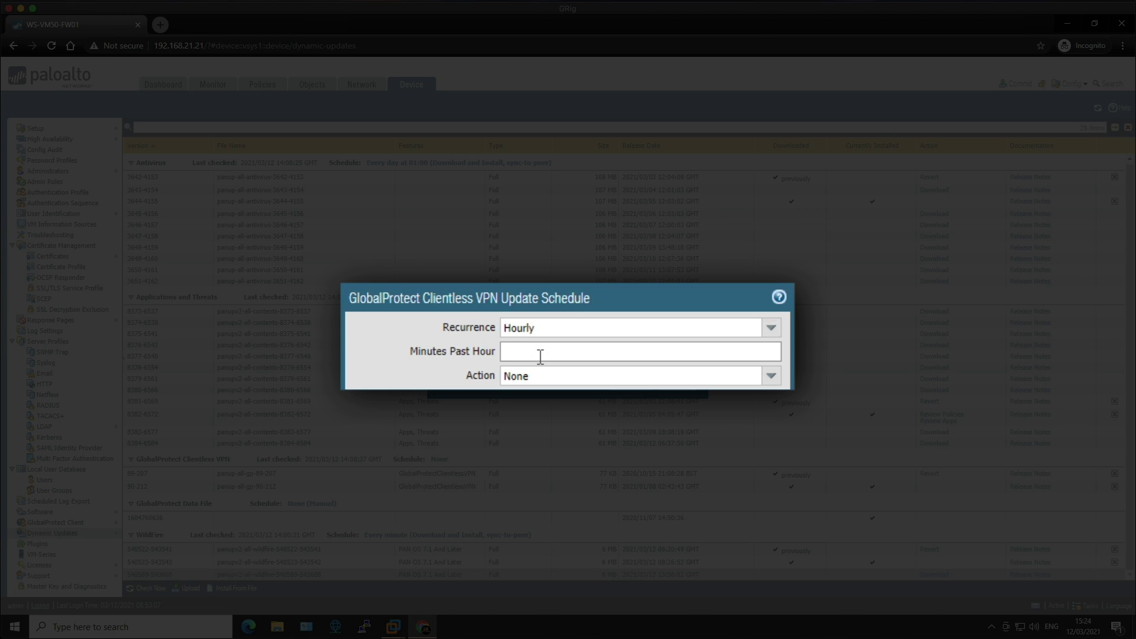
type("15")
left_click(772, 377)
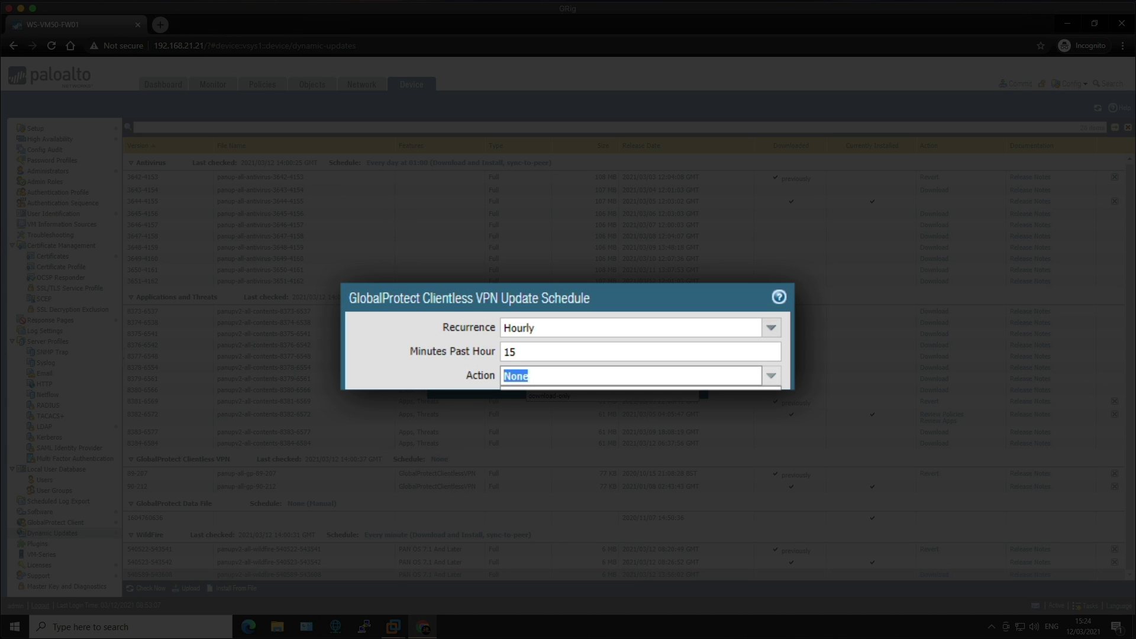
left_click(626, 393)
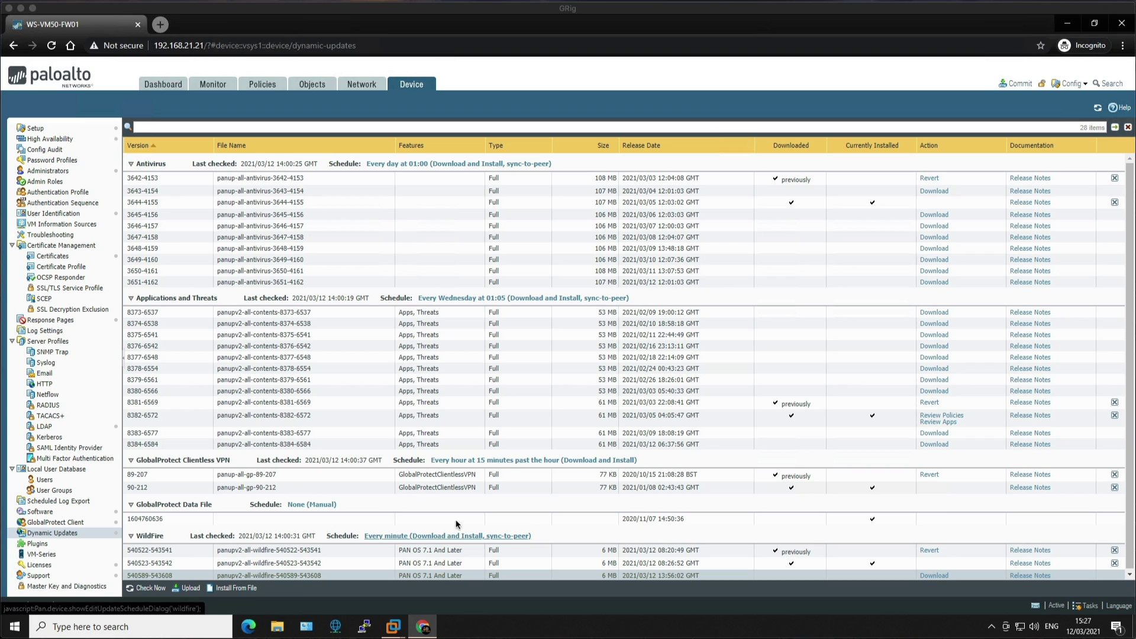
Set the Data File schedule to Hourly at 30 minutes past, download-and-install, and save.
left_click(324, 504)
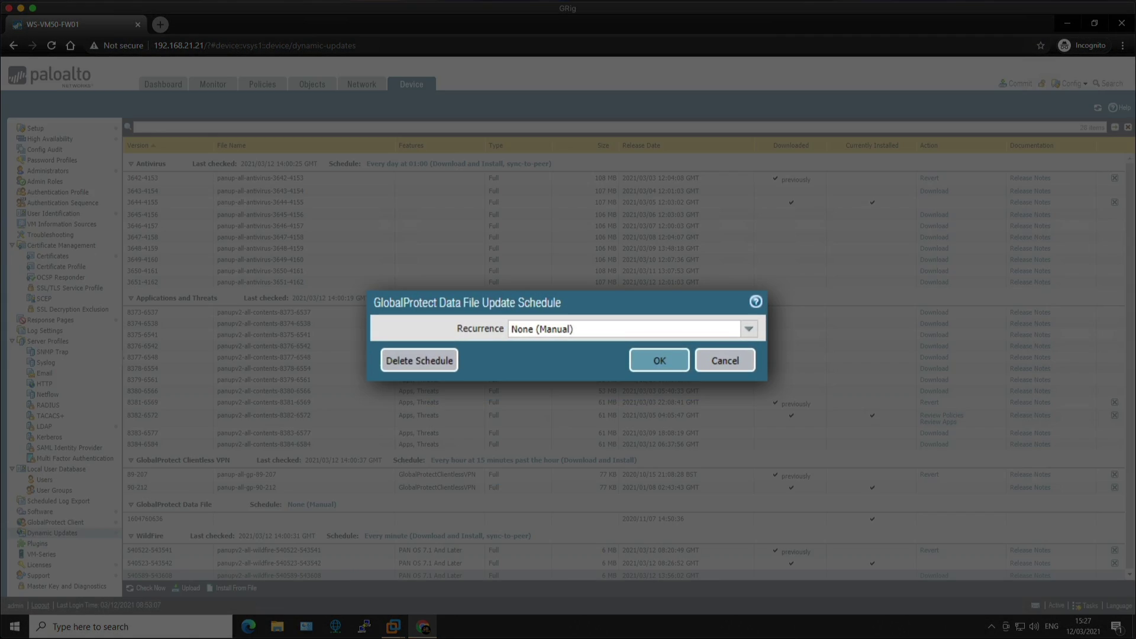
left_click(716, 332)
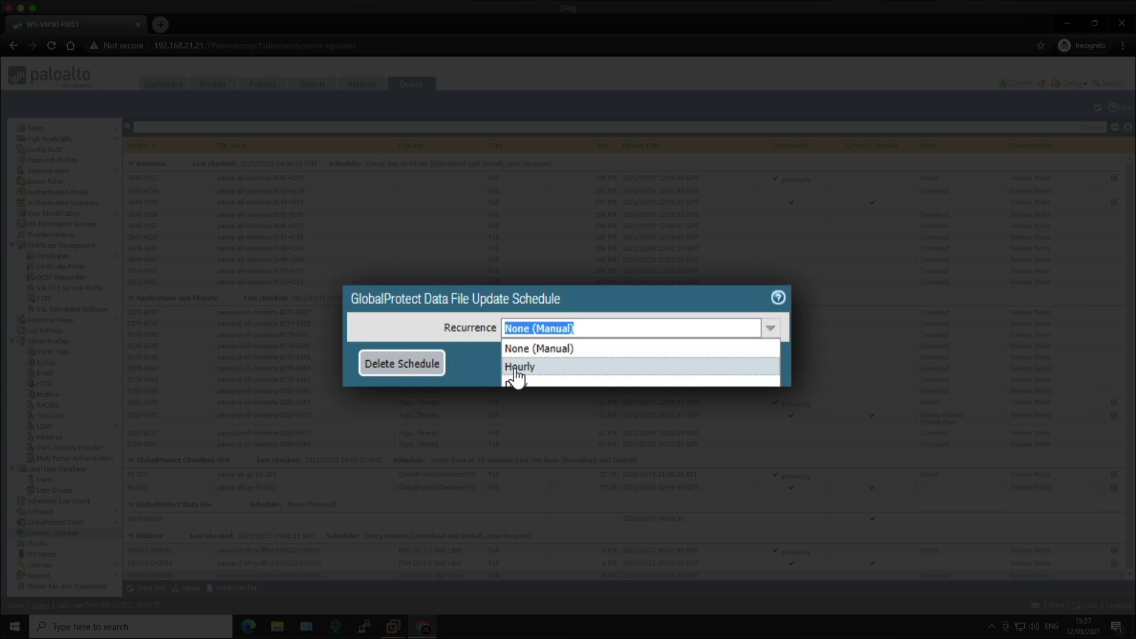
left_click(513, 369)
left_click(538, 351)
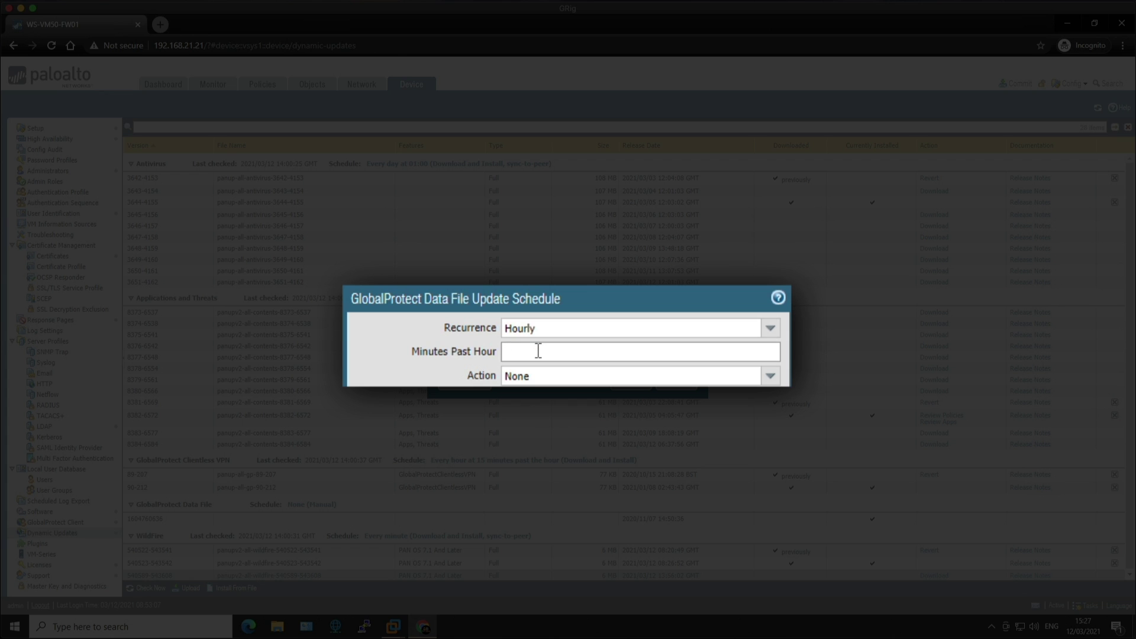
type("30")
left_click(770, 377)
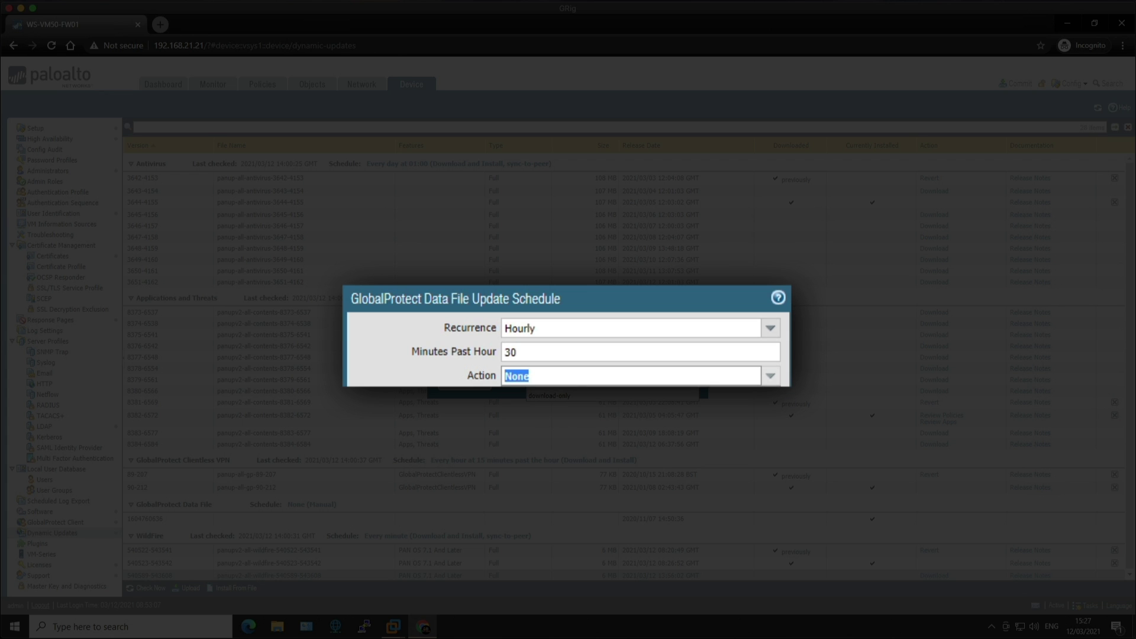
left_click(550, 407)
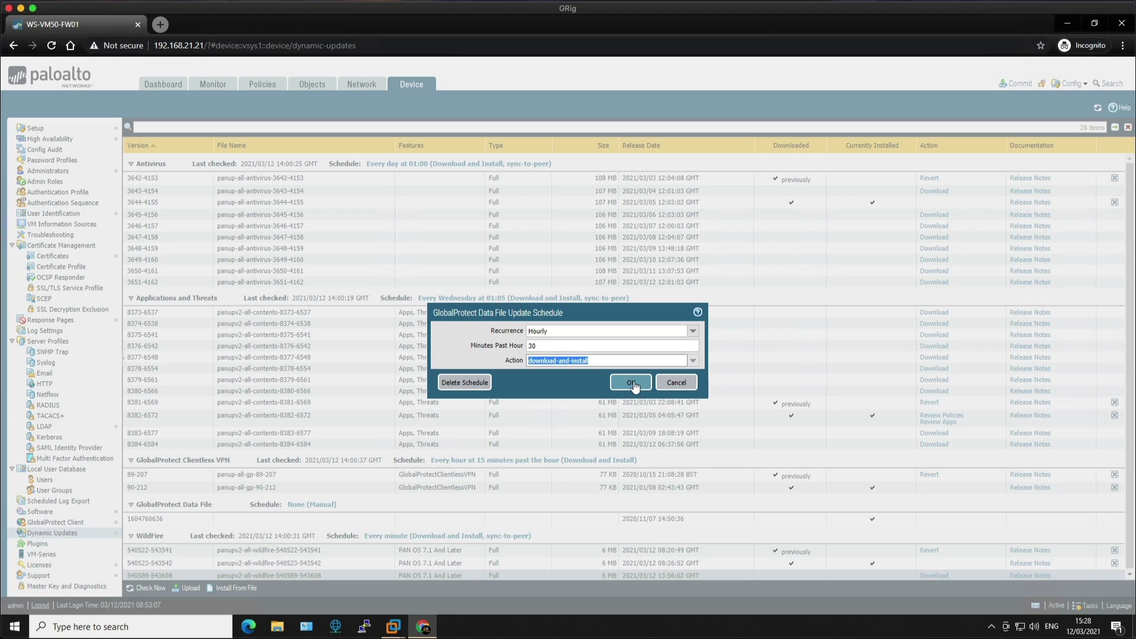
left_click(632, 384)
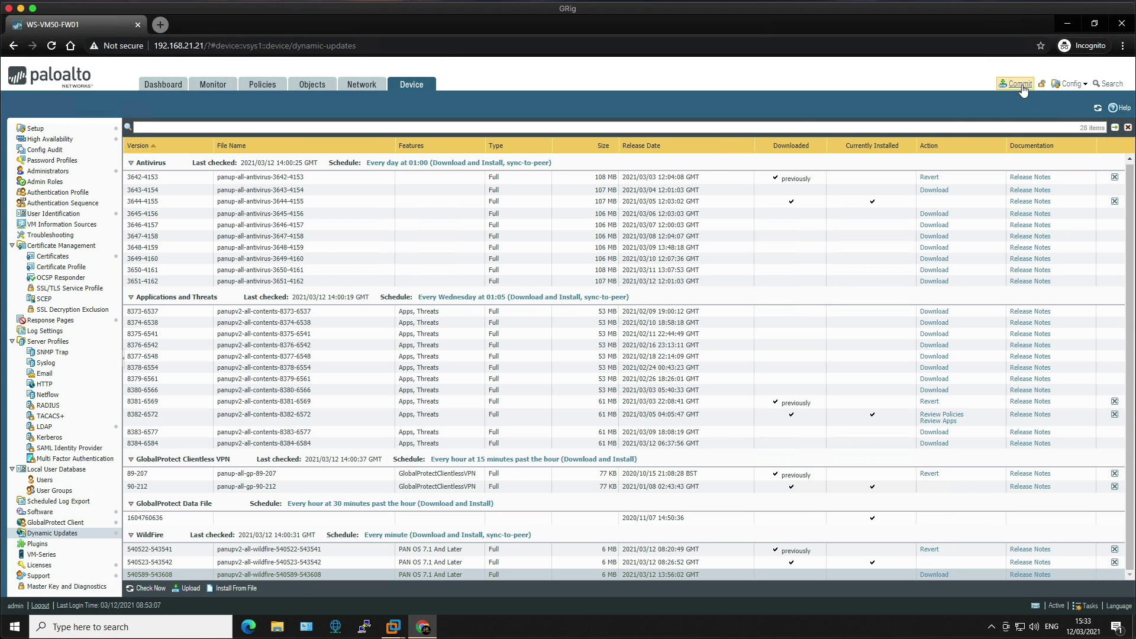
Commit all pending configuration changes, including the new update schedules, to the firewall.
left_click(1022, 84)
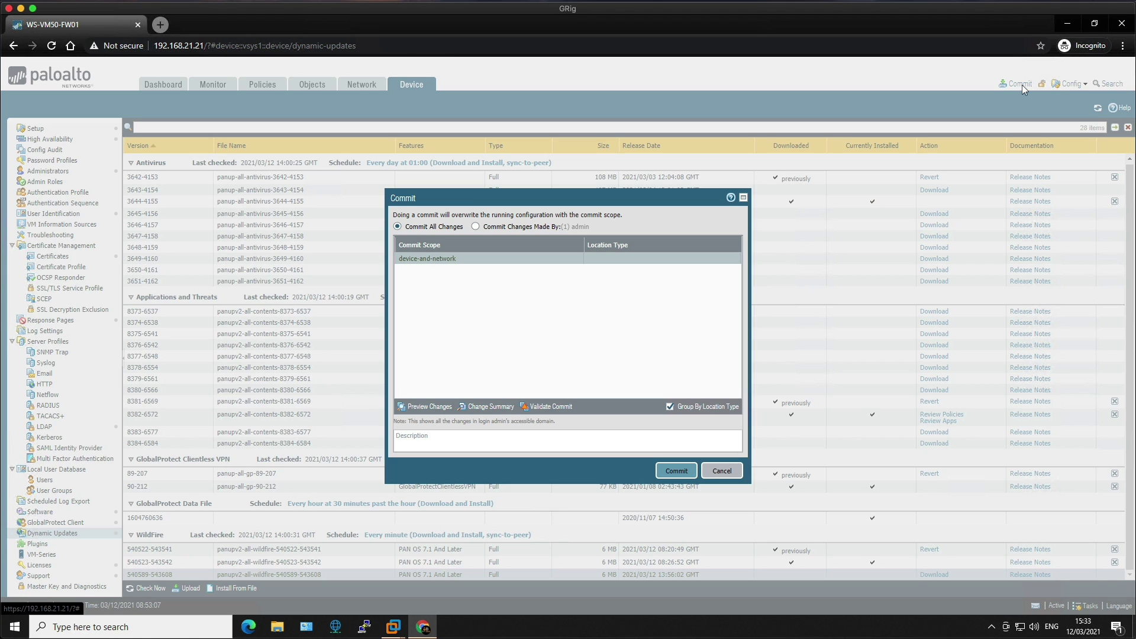
left_click(676, 470)
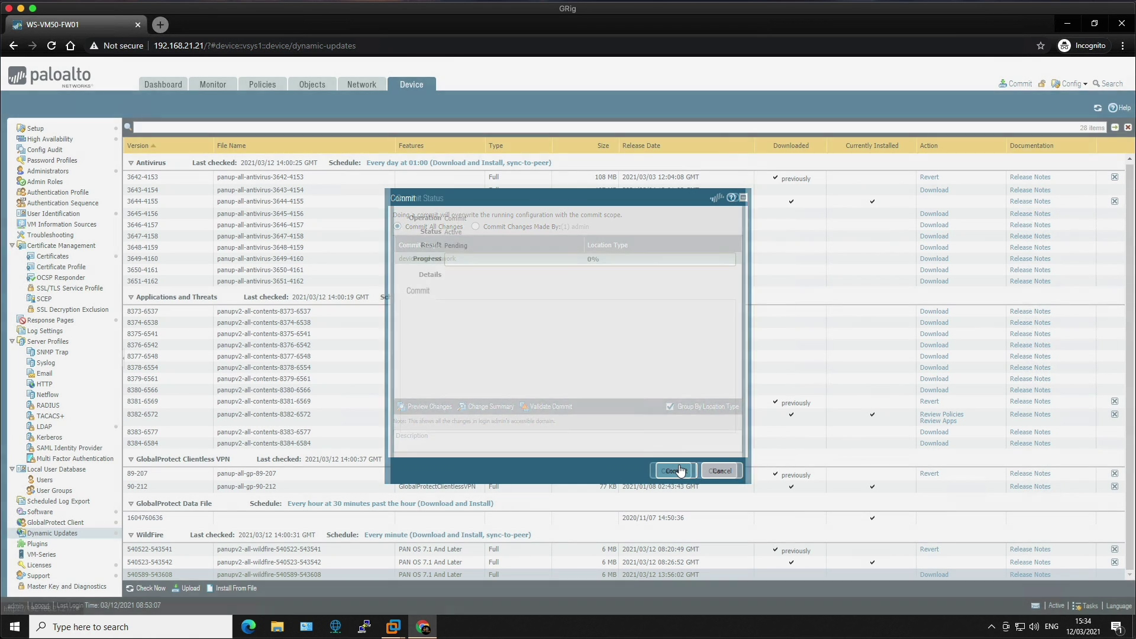